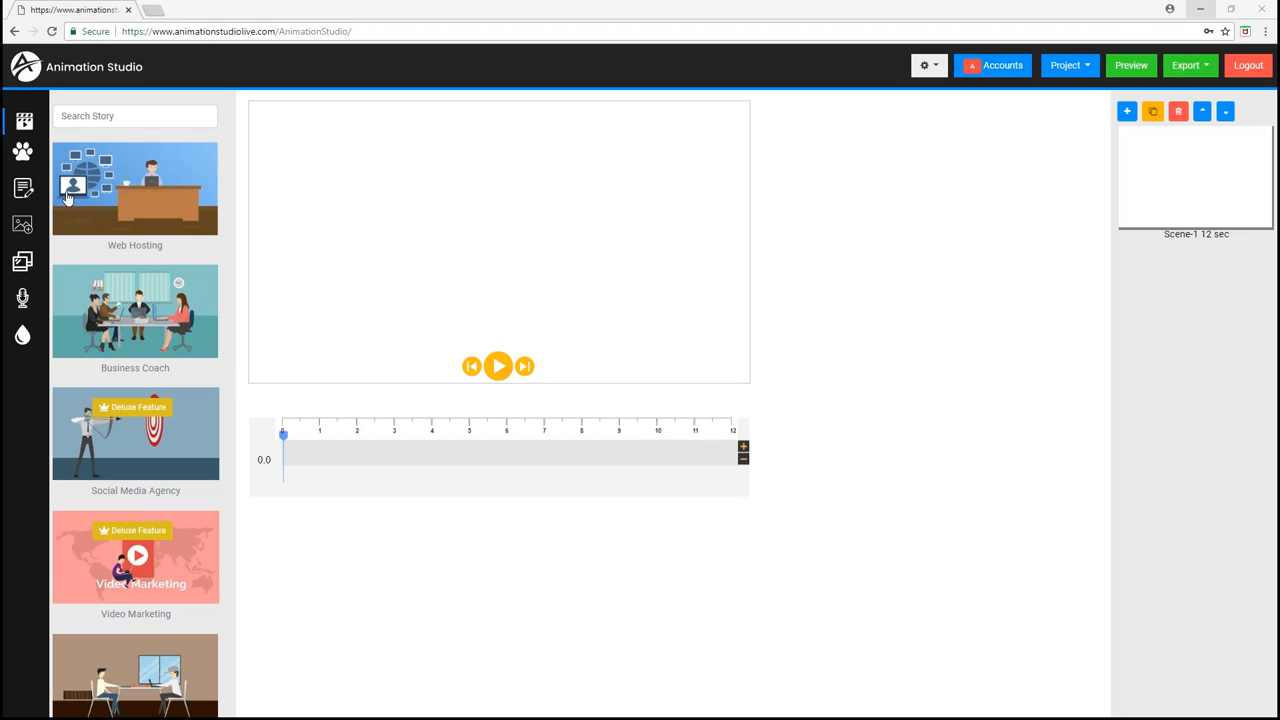
- Set the scene background to the road scene with the billboard and crosswalk
click(22, 261)
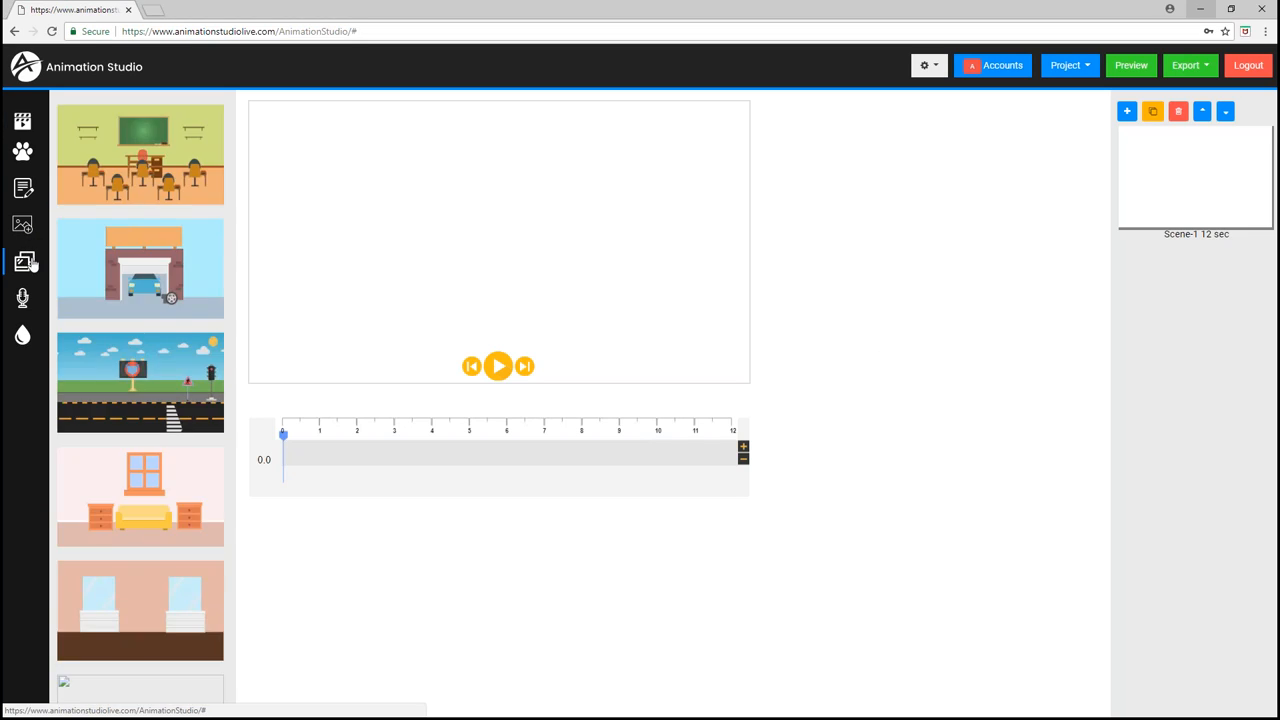
click(150, 374)
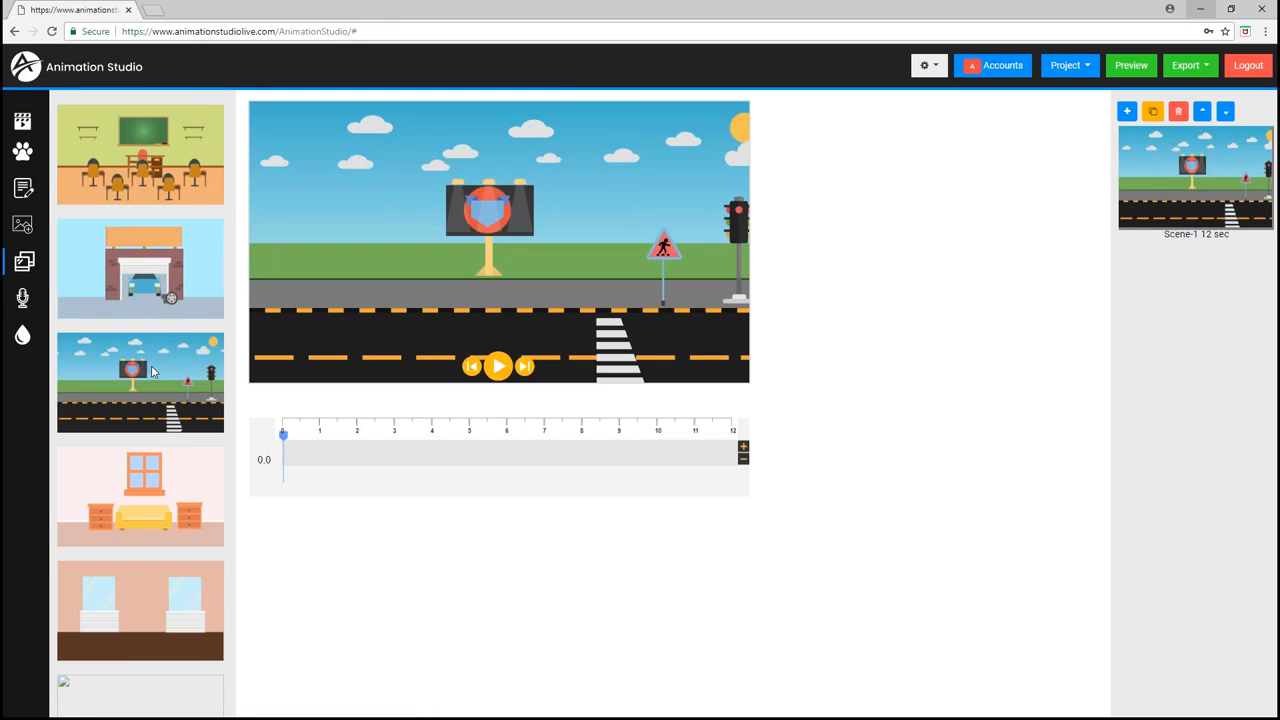
- Add the red car from the road props collection and position it on the road just before the crosswalk
click(23, 156)
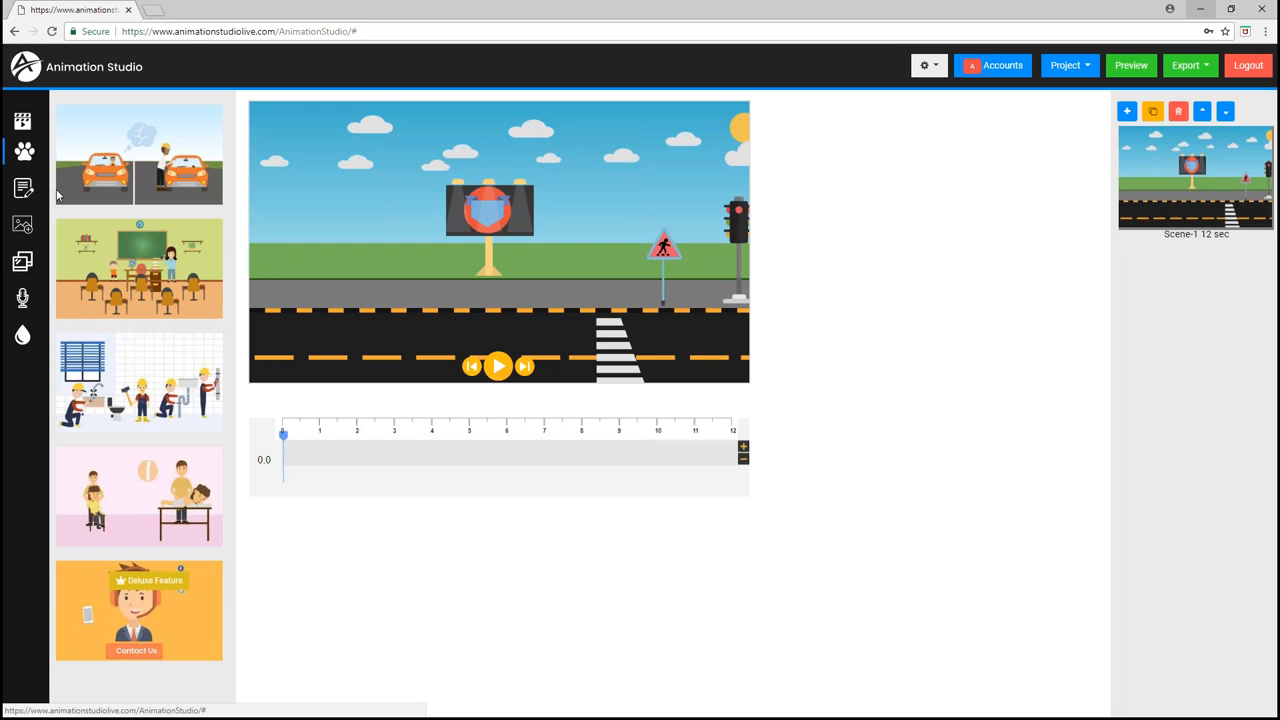
scroll(131, 284, down, 4)
scroll(131, 284, down, 10)
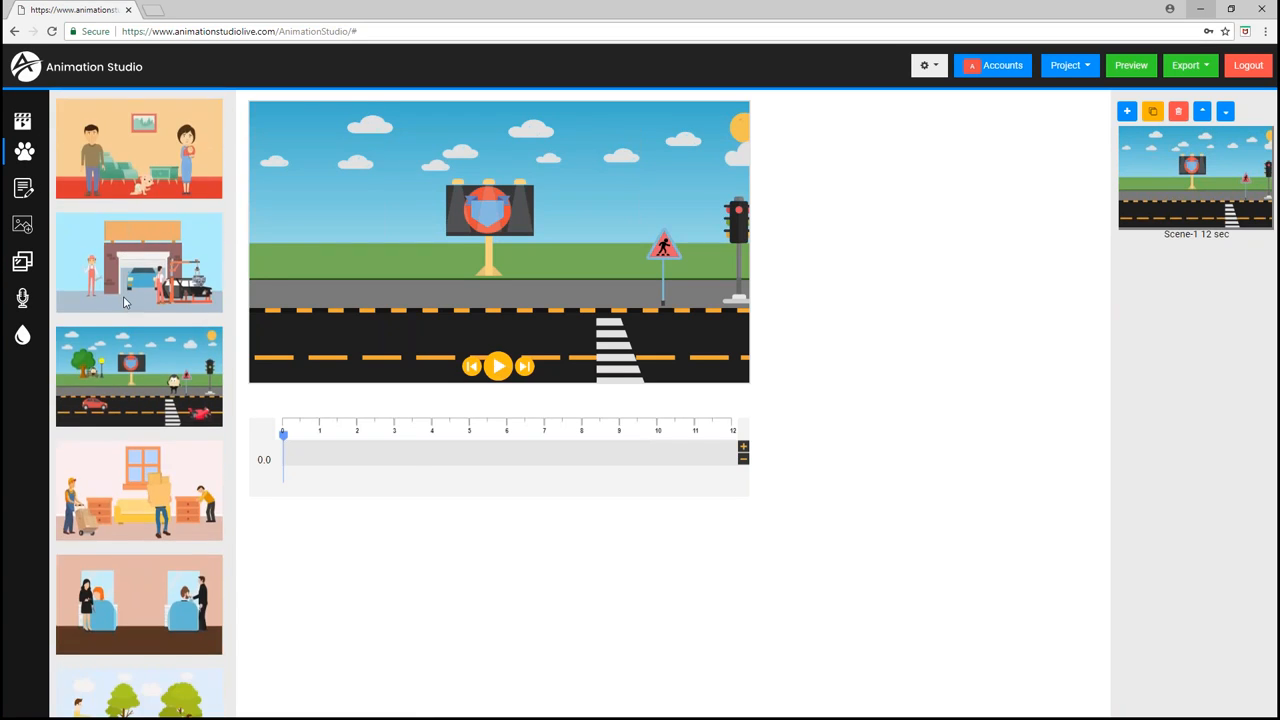
click(133, 385)
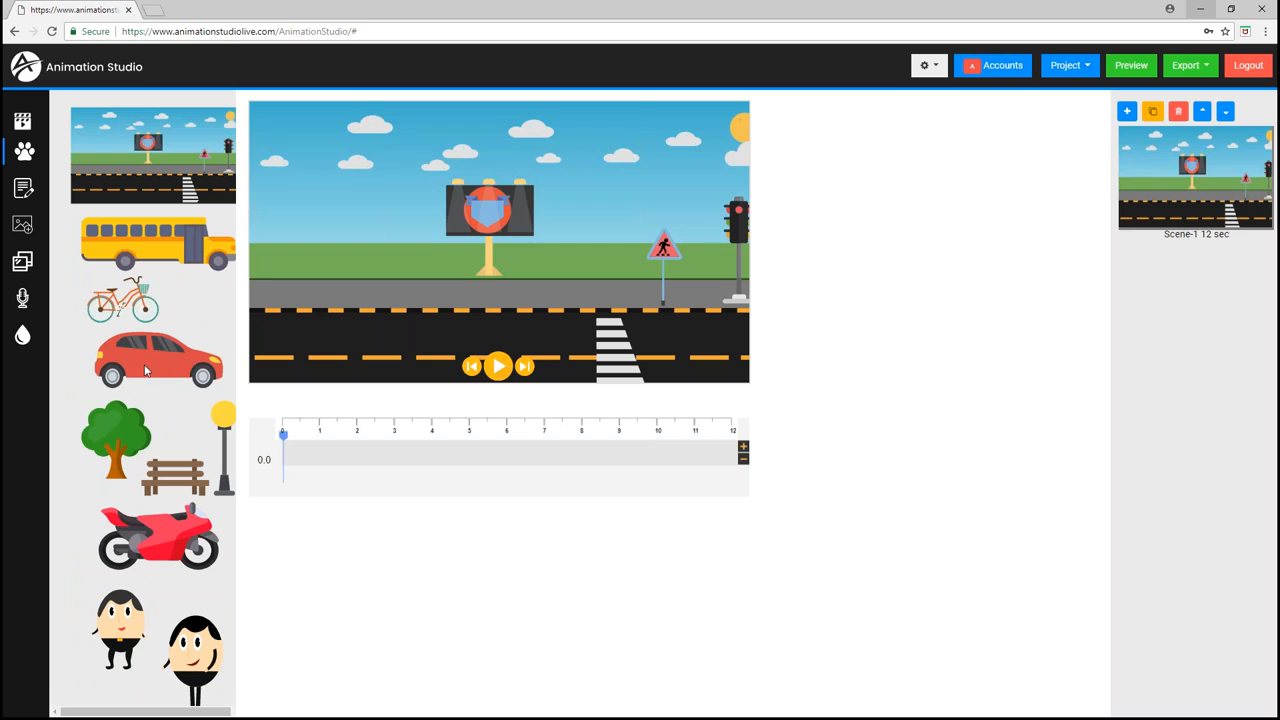
click(170, 355)
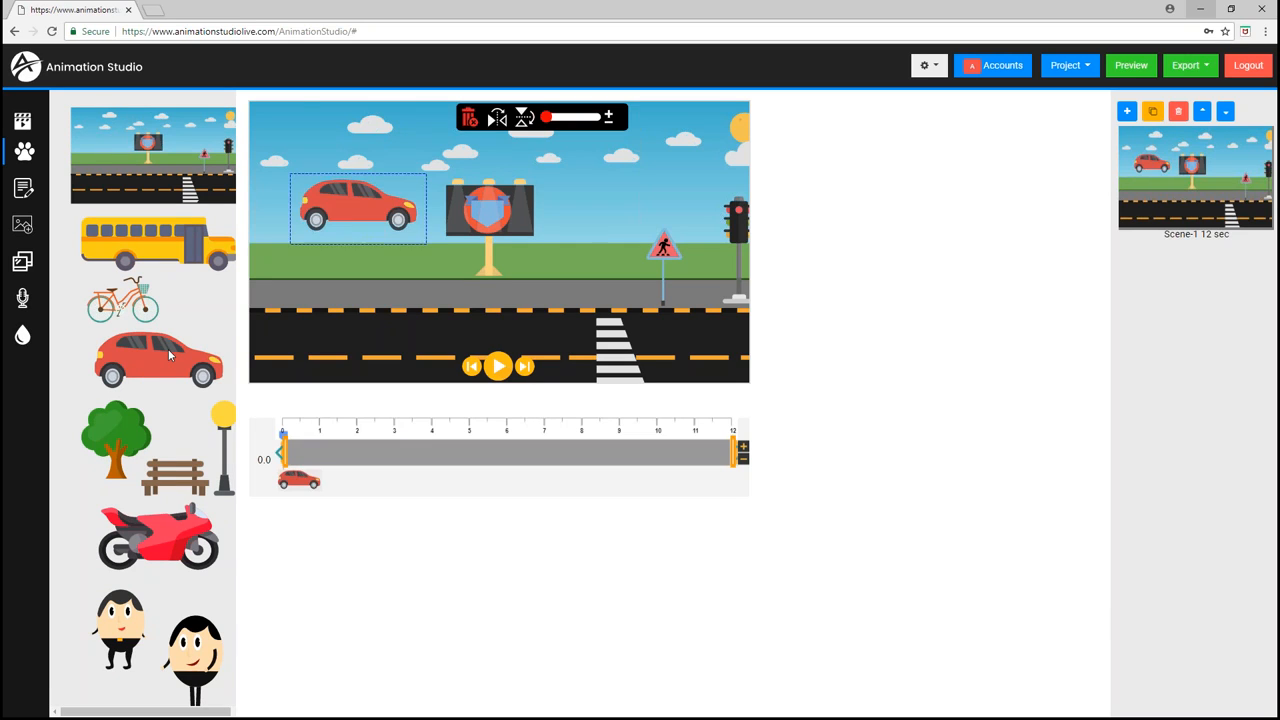
drag(364, 205, 519, 312)
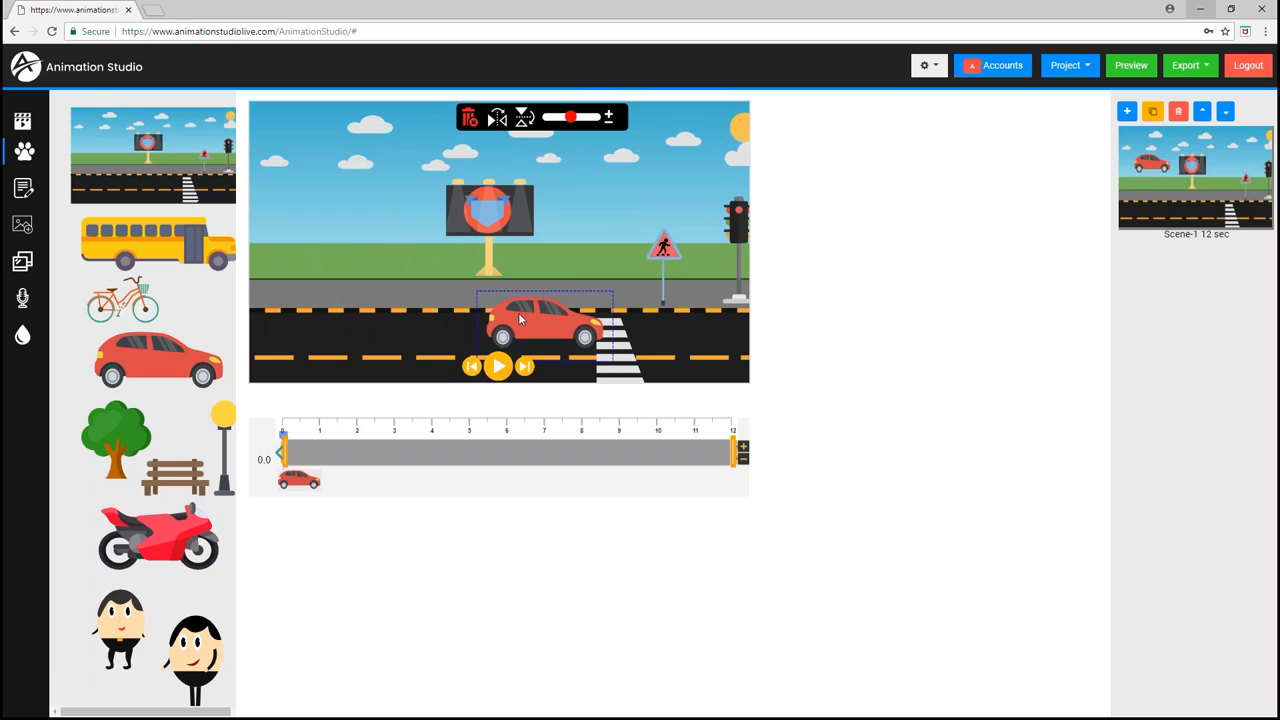
scroll(518, 313, down, 2)
scroll(518, 313, up, 1)
scroll(518, 313, up, 4)
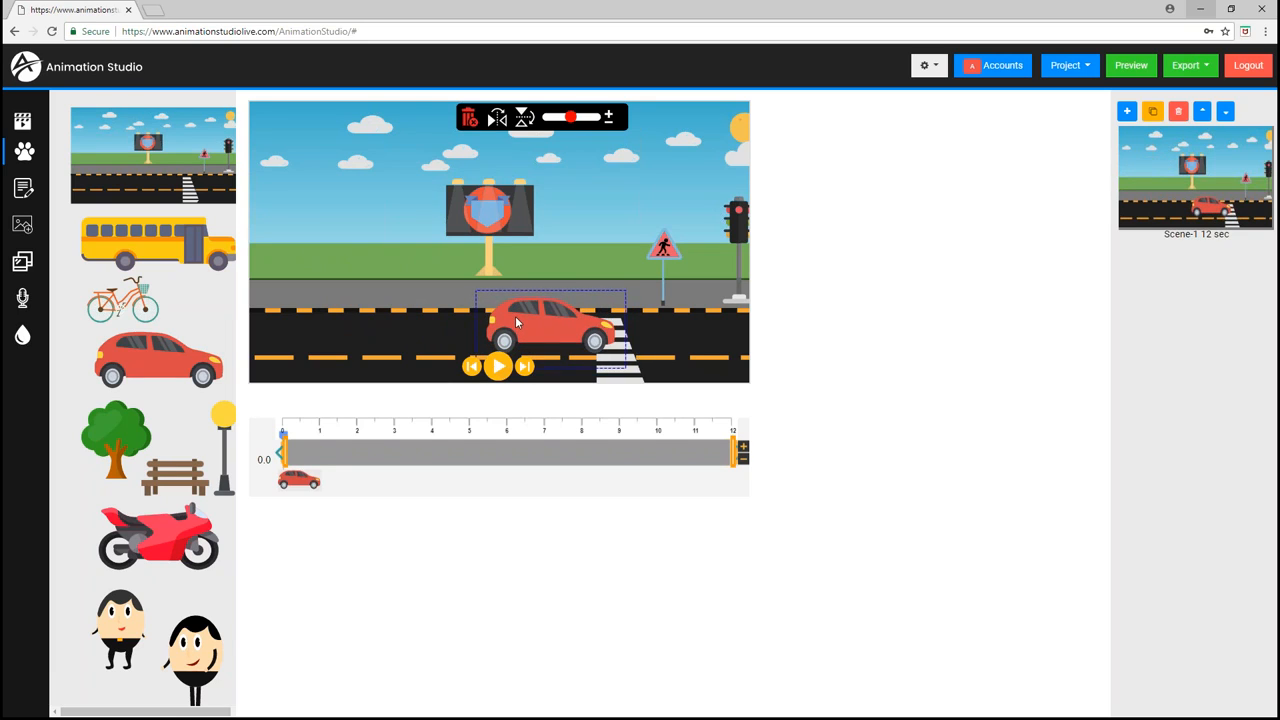
mouse_move(529, 316)
mouse_down()
mouse_move(513, 318)
mouse_move(524, 304)
mouse_up()
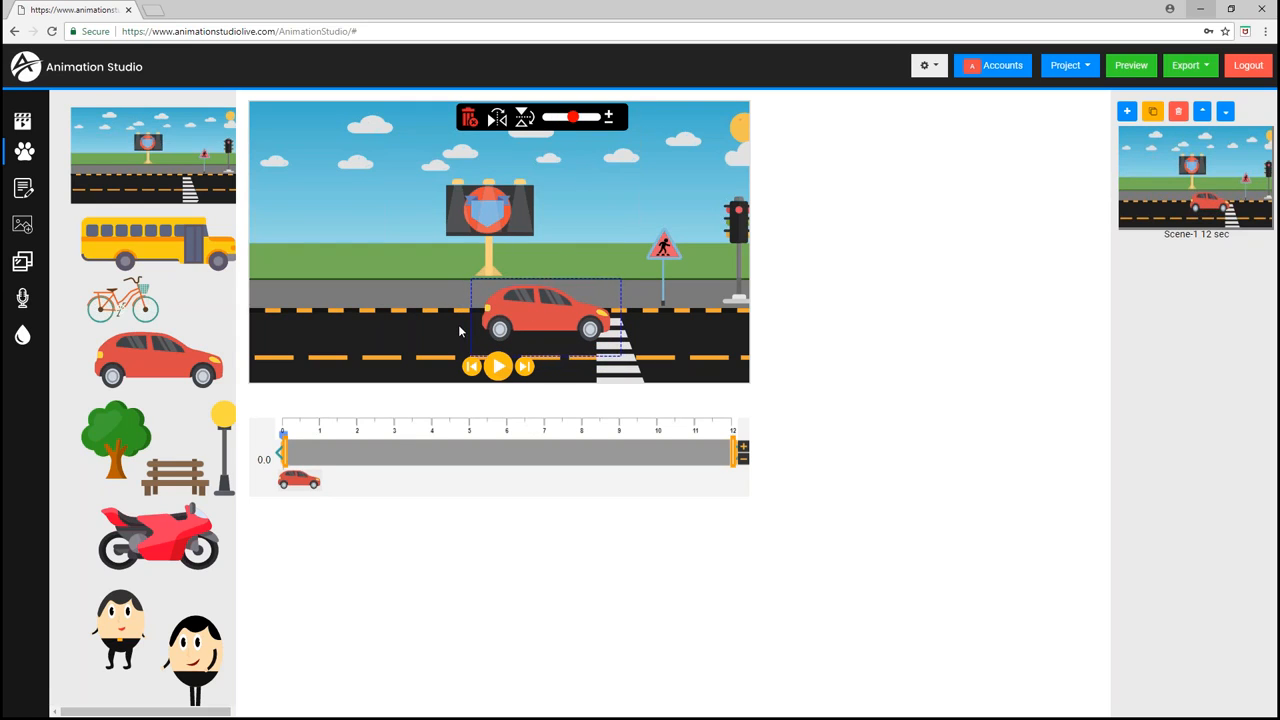
- Add the red motorcycle in the lower lane near the crosswalk and the school bus on the upper road edge
click(172, 543)
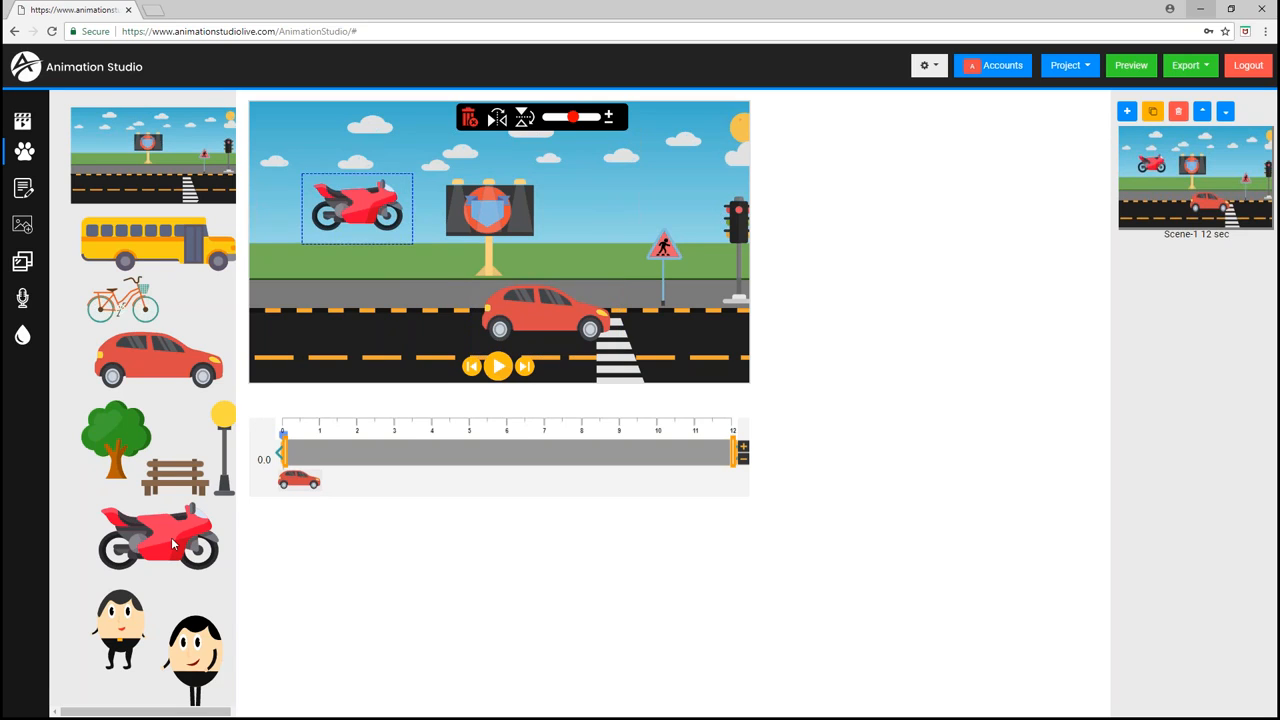
drag(362, 199, 573, 365)
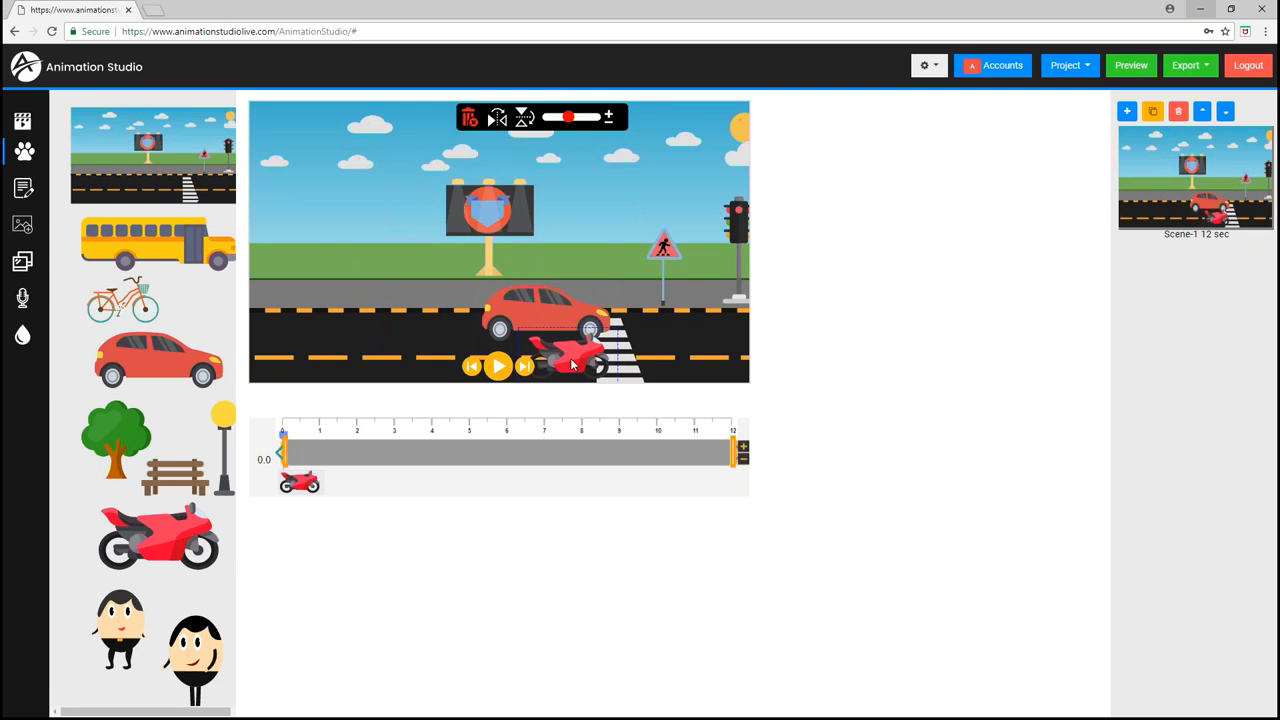
click(165, 242)
drag(410, 230, 337, 278)
scroll(340, 277, down, 4)
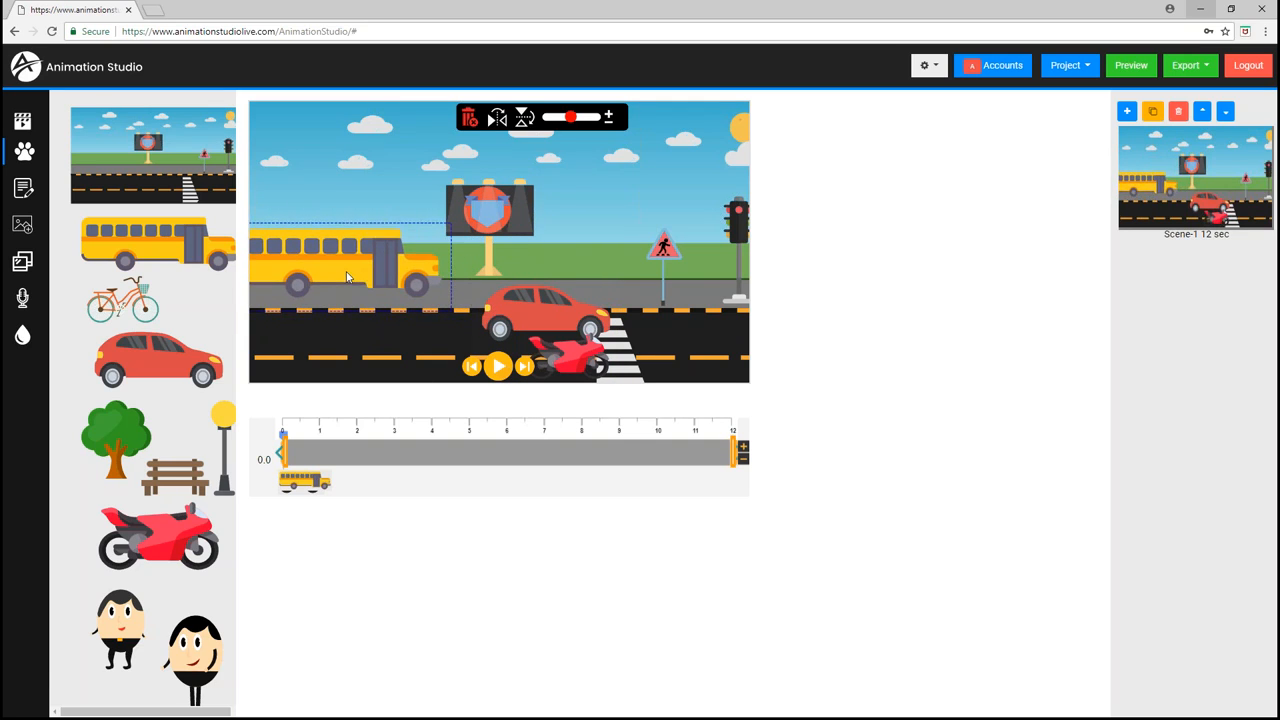
scroll(345, 277, up, 2)
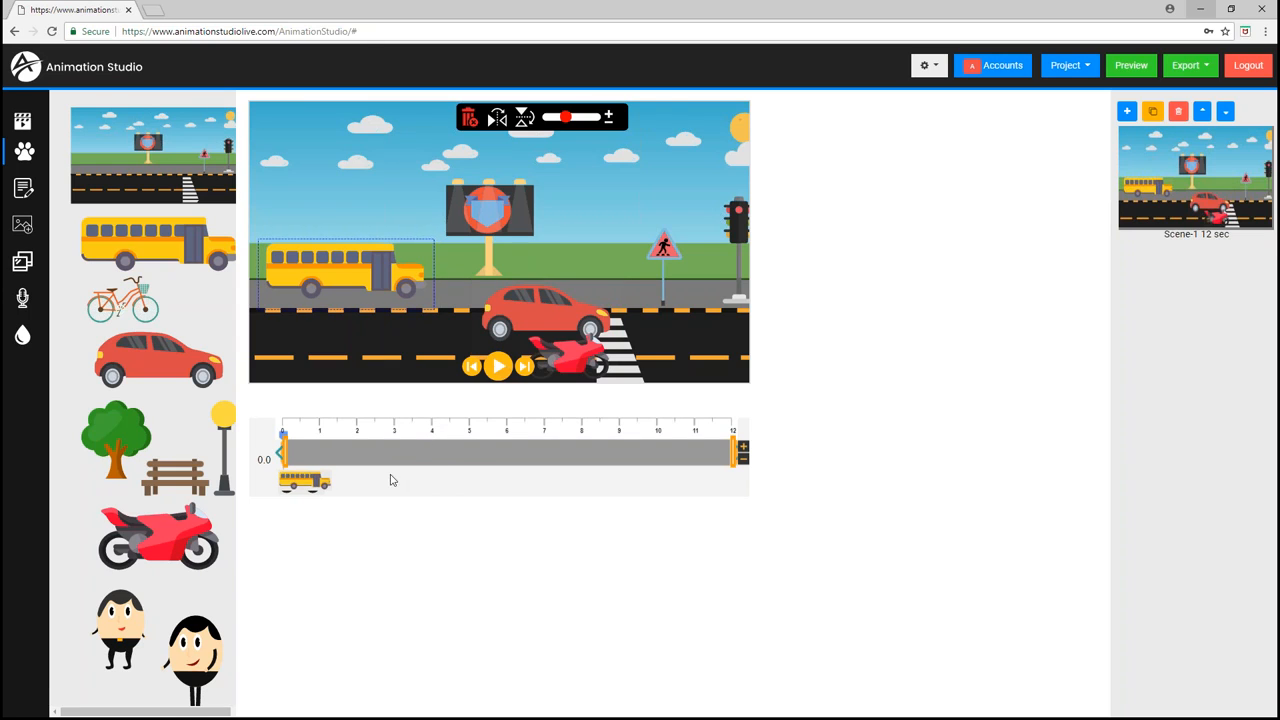
- Make the car appear at about 3 s on its timeline track and briefly preview playback
click(555, 313)
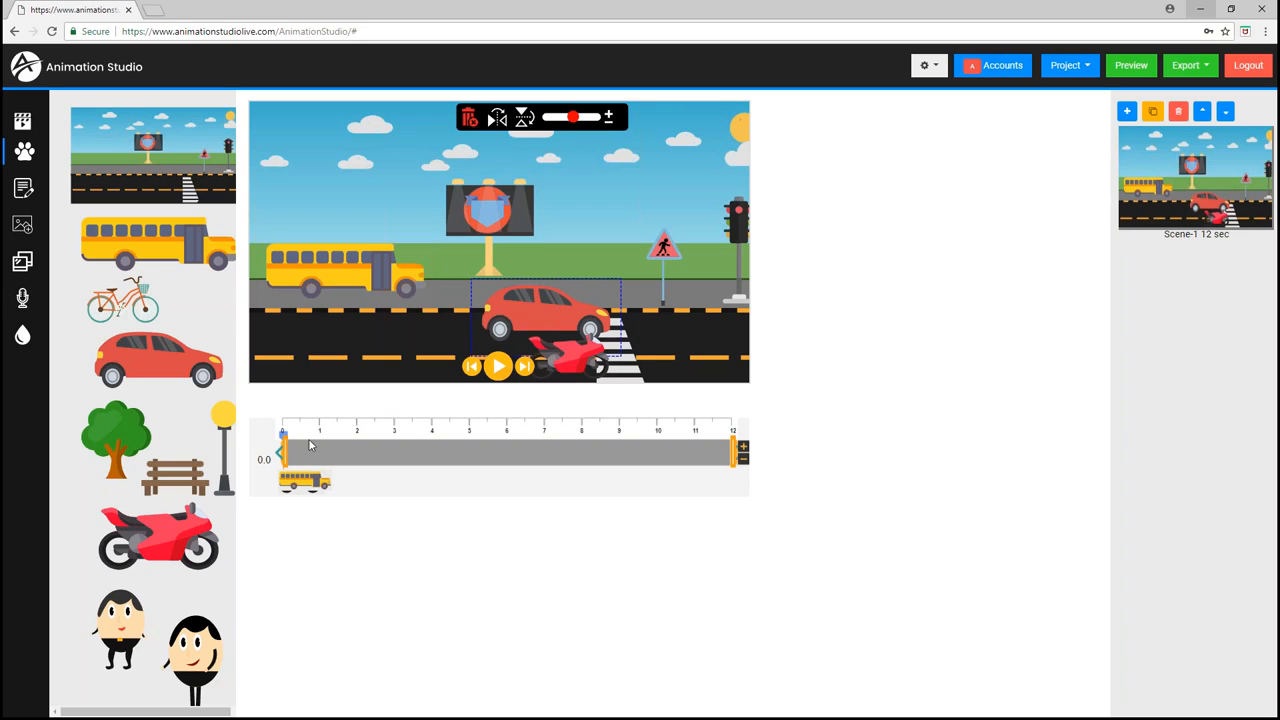
drag(284, 455, 400, 468)
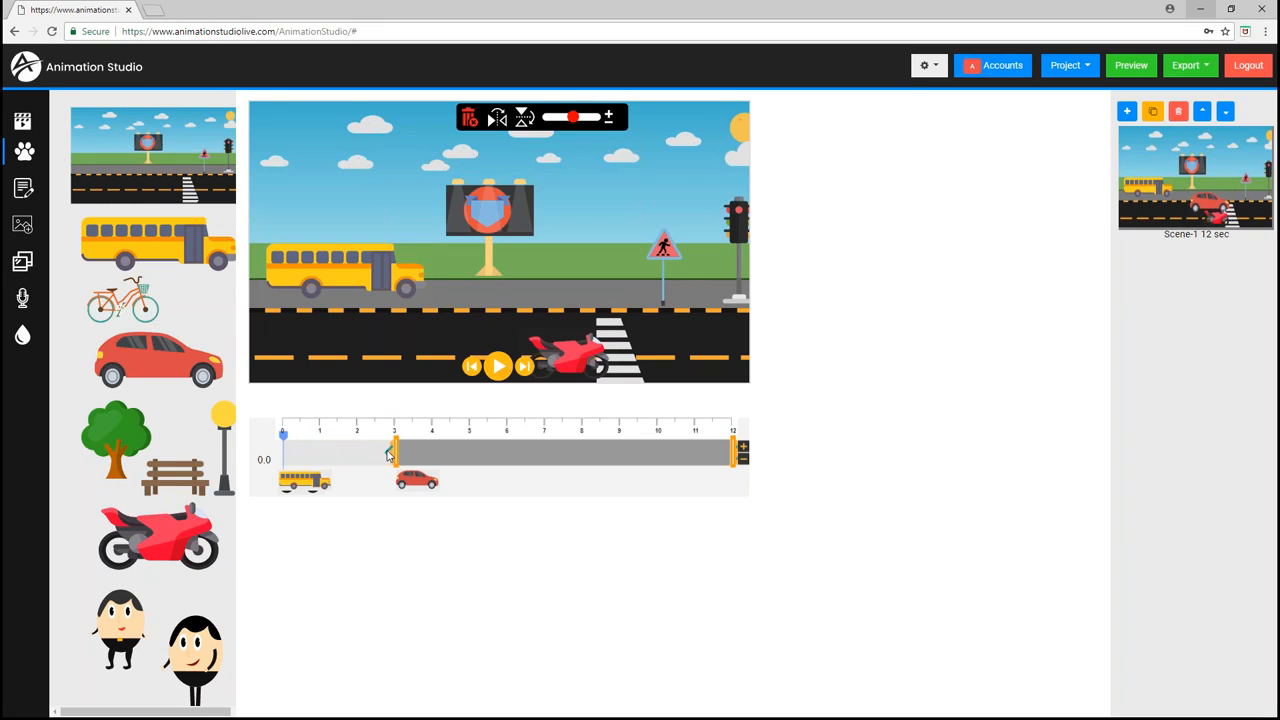
click(497, 366)
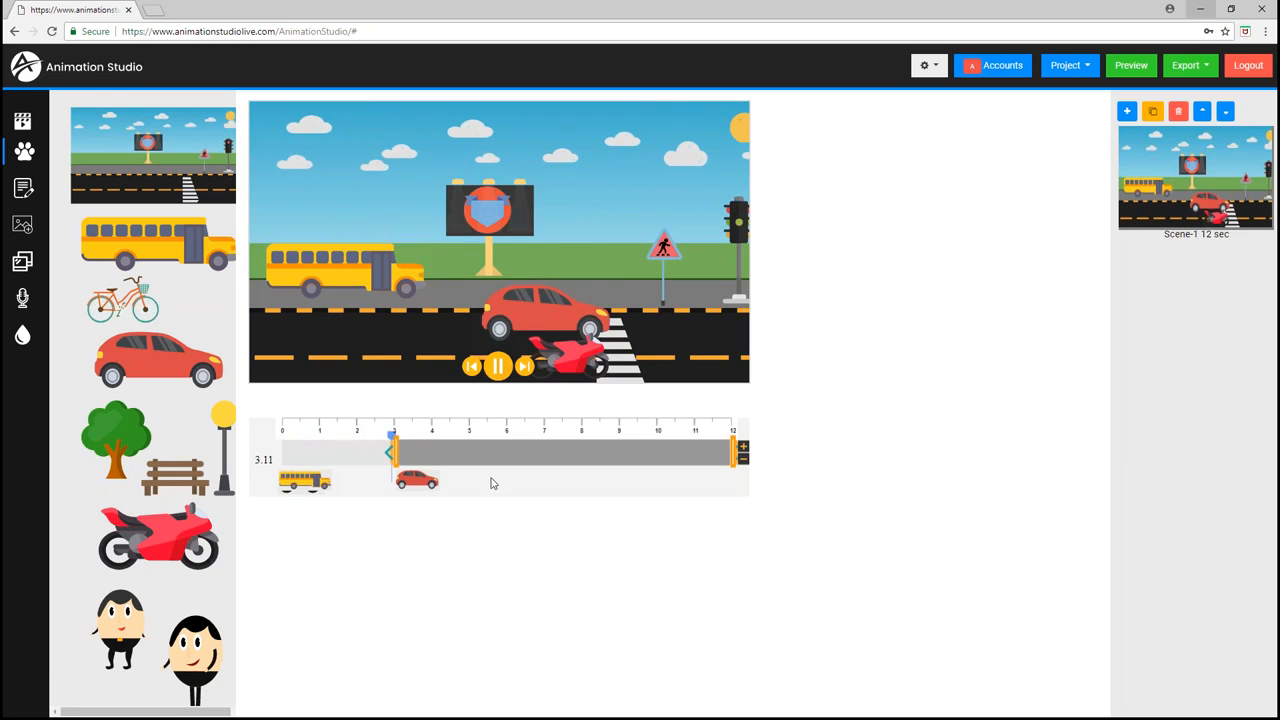
click(499, 367)
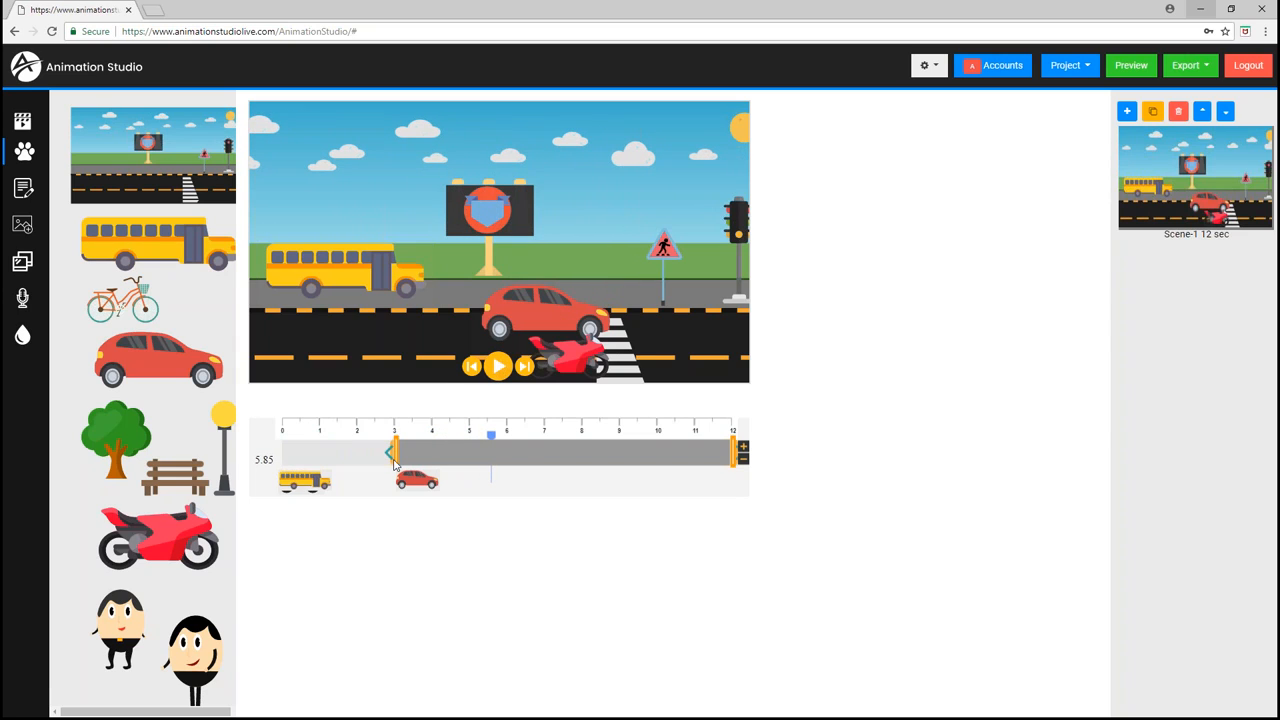
- Give the car an entrance span from about 1 s to 3 s and apply the drive-in entrance animation
drag(389, 457, 310, 455)
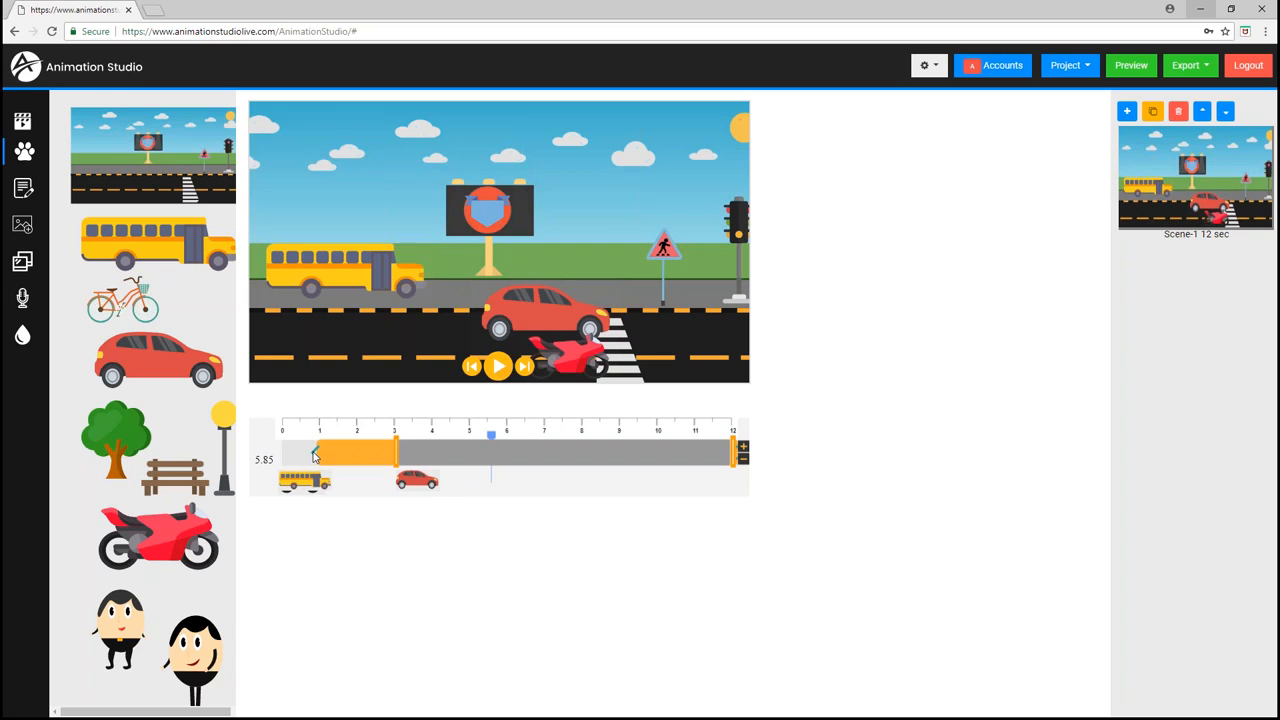
click(315, 455)
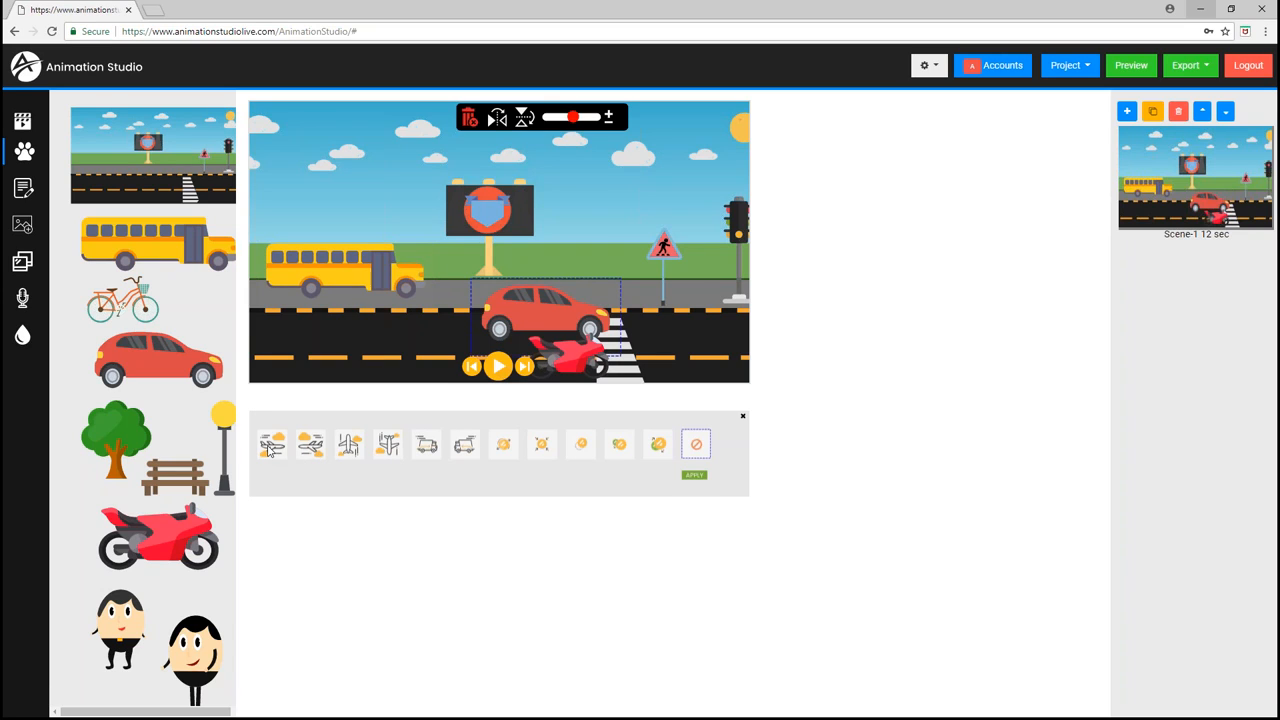
click(270, 447)
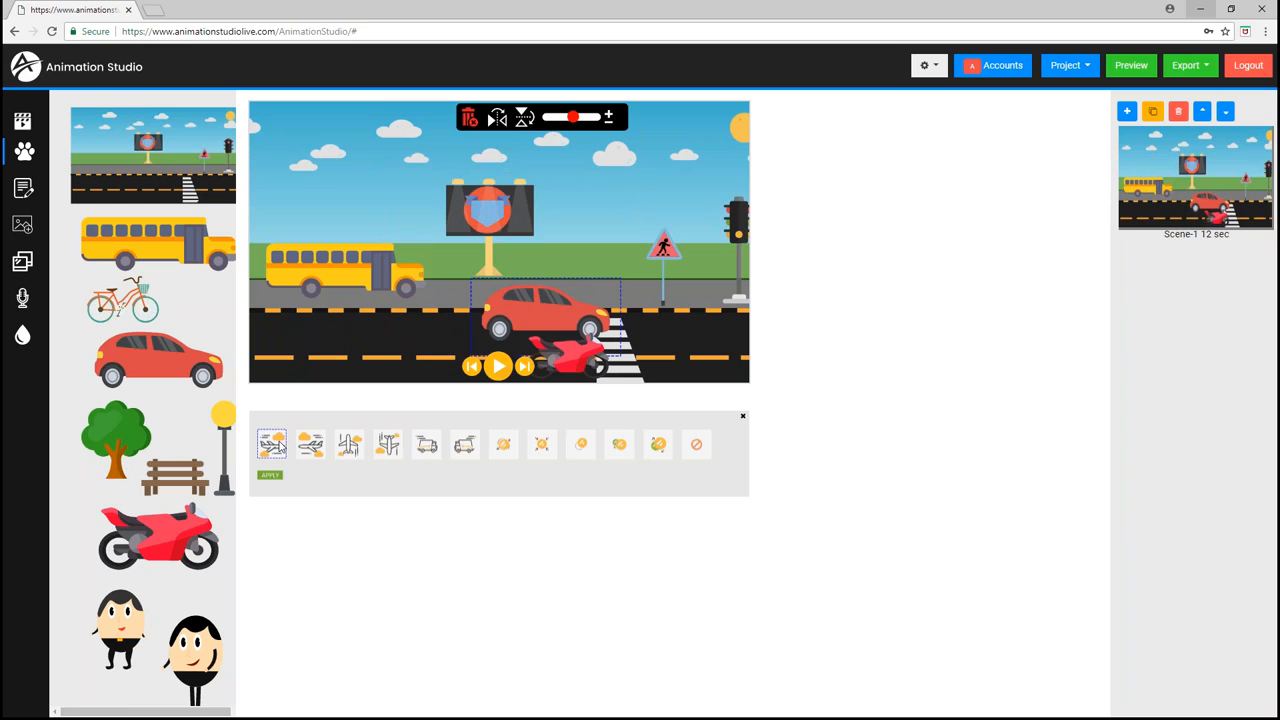
click(425, 449)
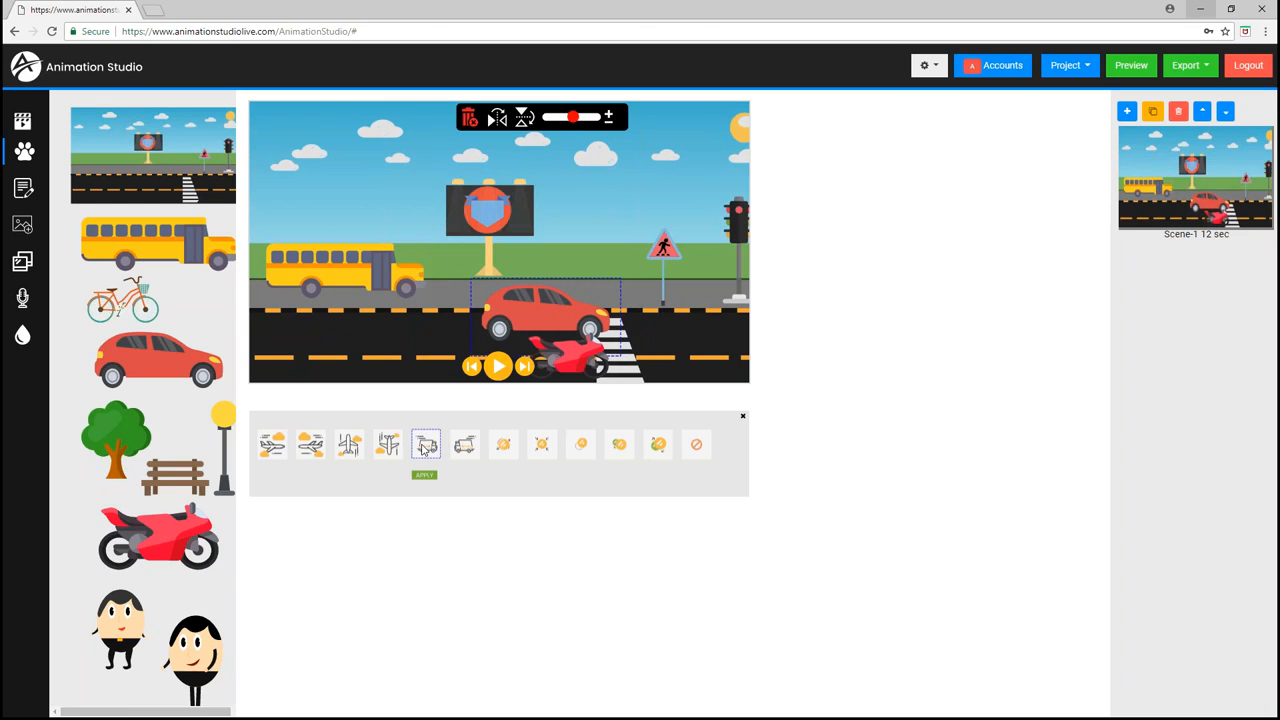
click(581, 447)
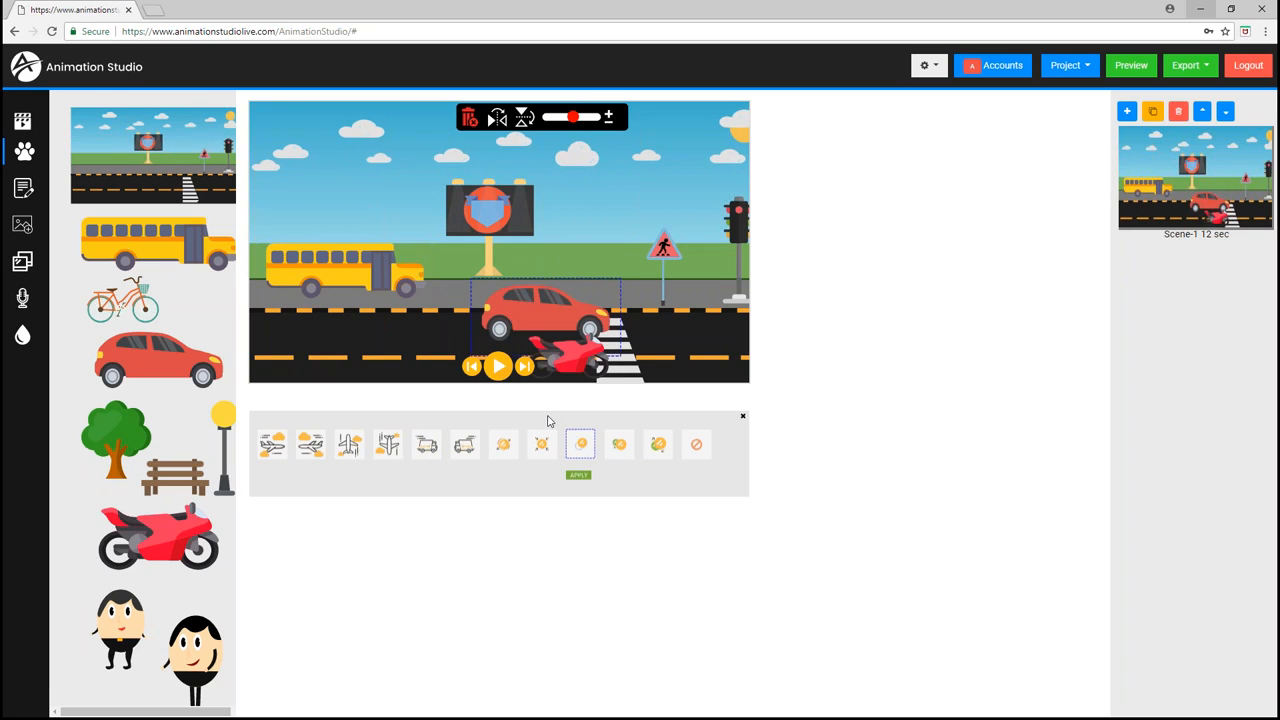
click(506, 447)
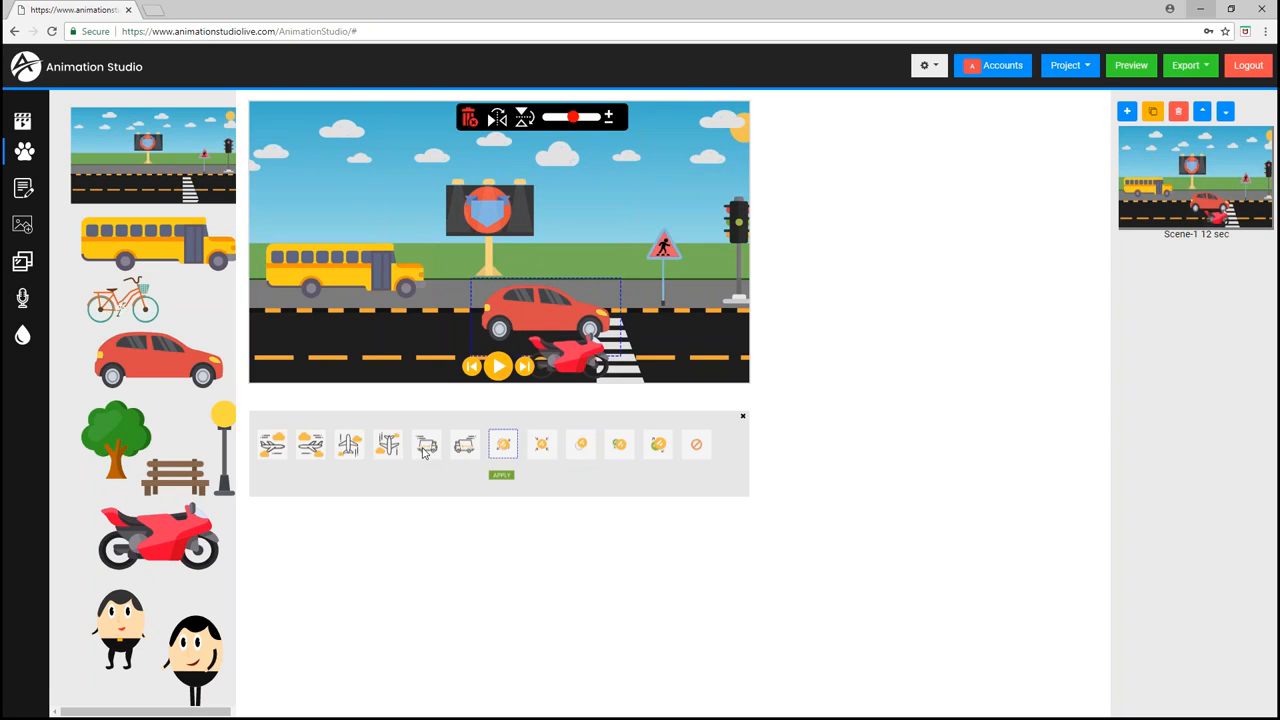
click(458, 446)
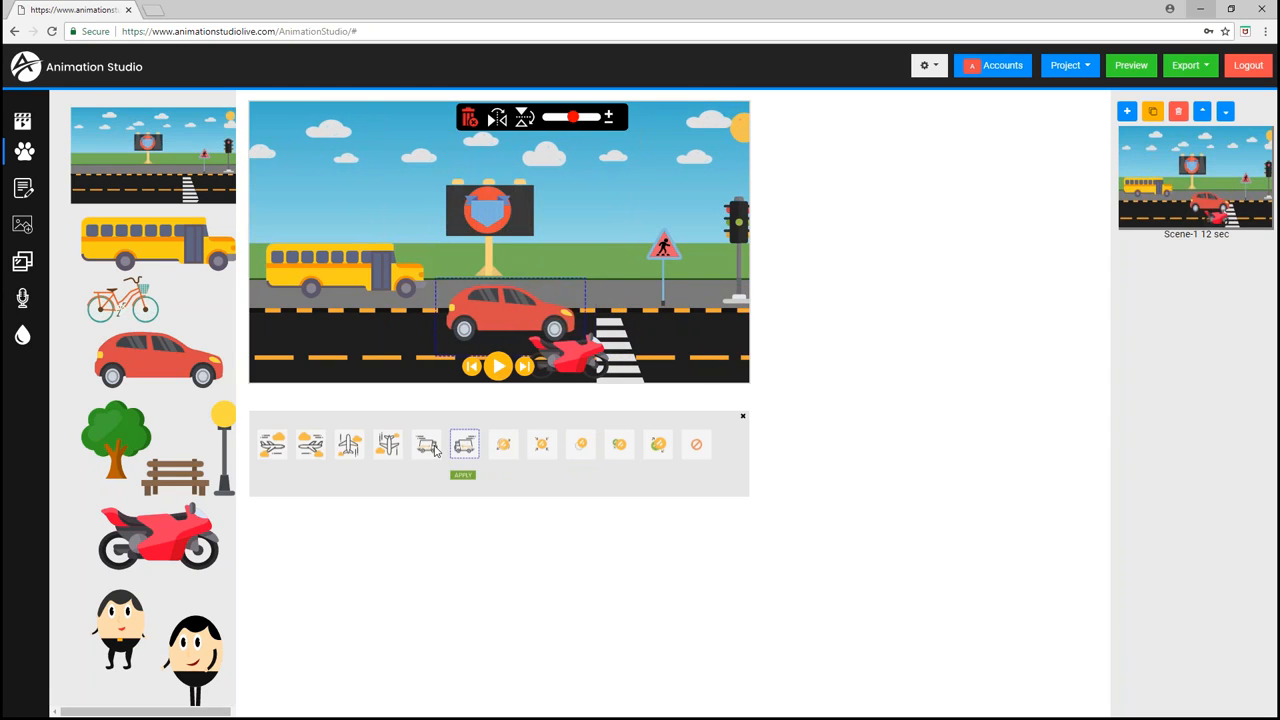
click(428, 446)
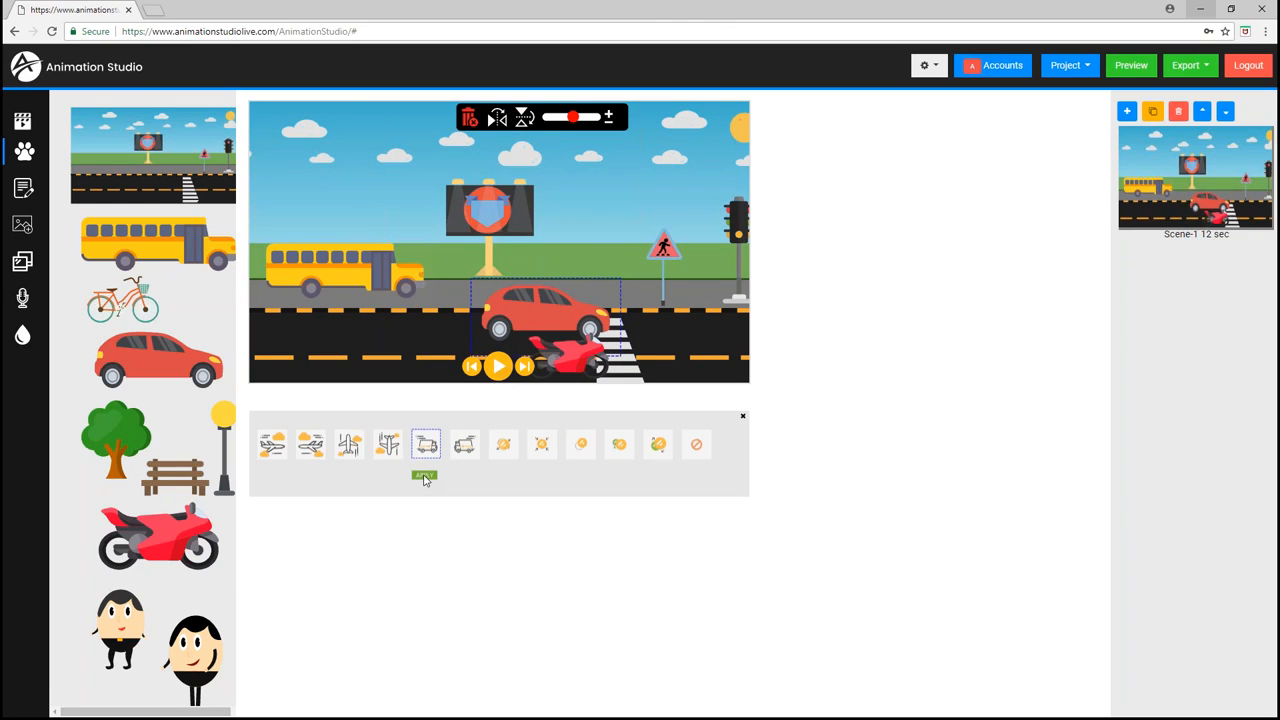
click(424, 476)
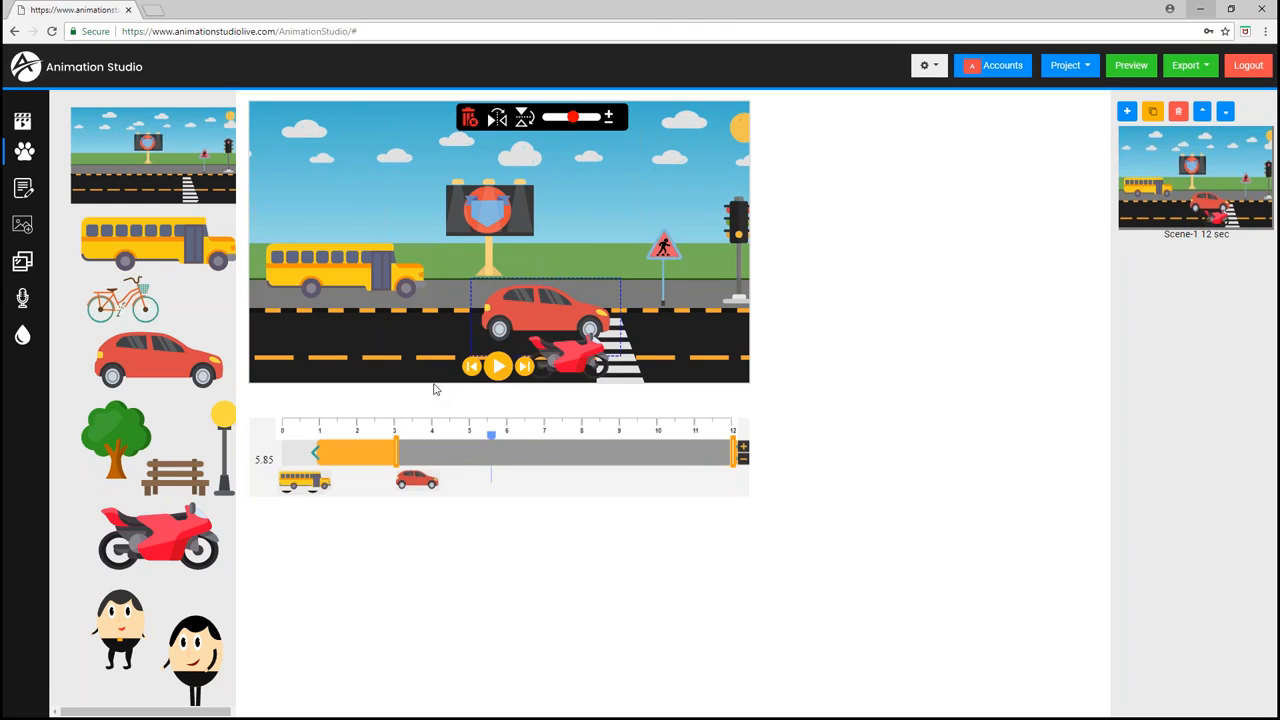
- Bring the car to the front of the layer order
right_click(500, 322)
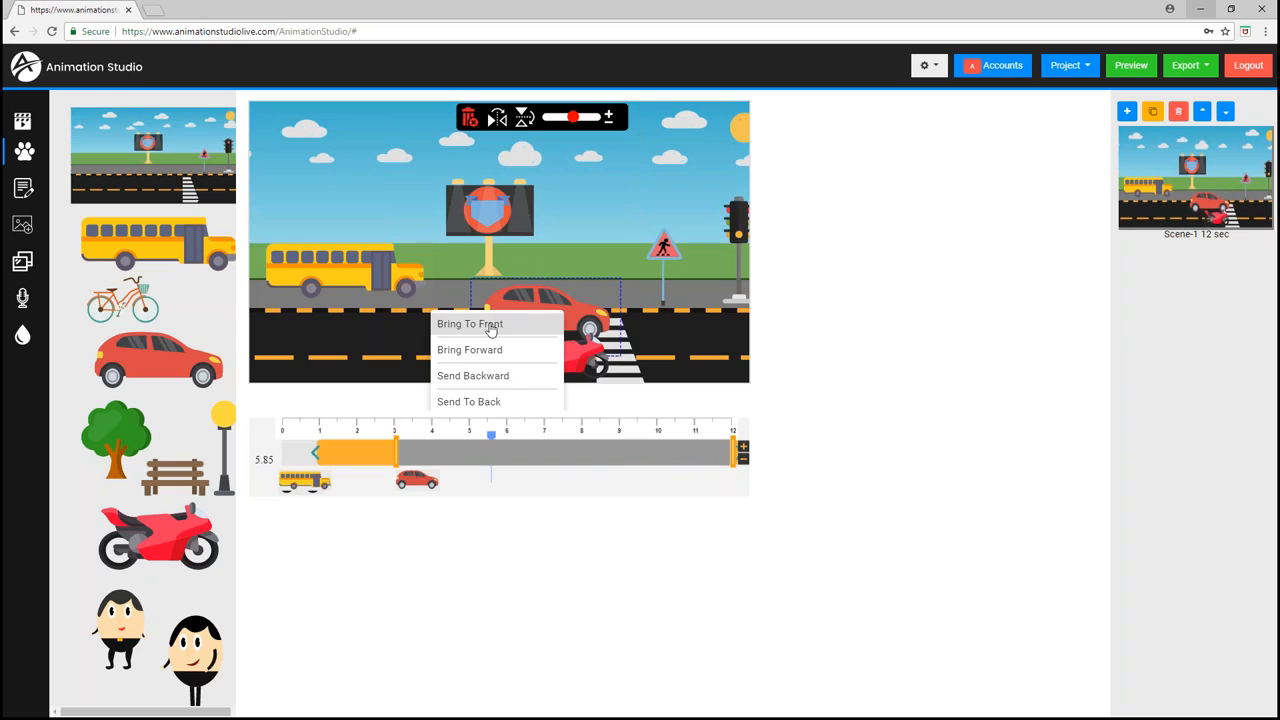
click(495, 325)
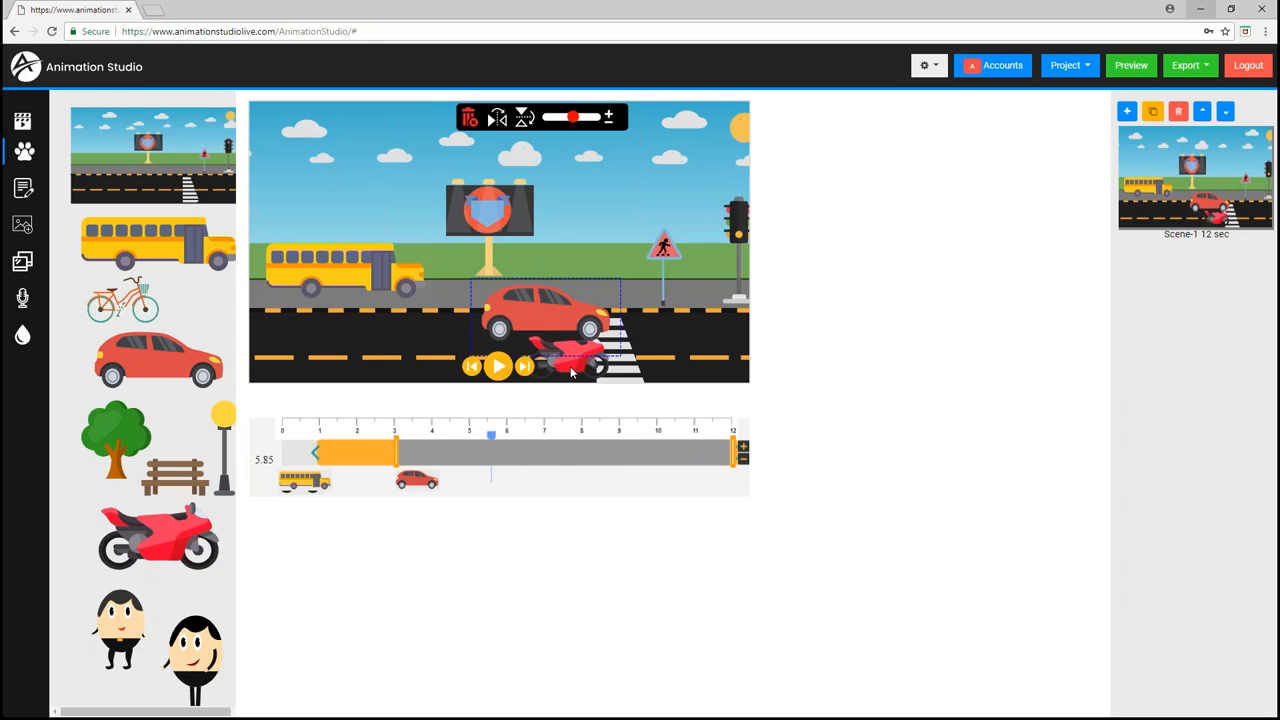
- Set the motorcycle's entrance span to about 2.4 to 4.5 s and apply the same drive-in animation
click(572, 372)
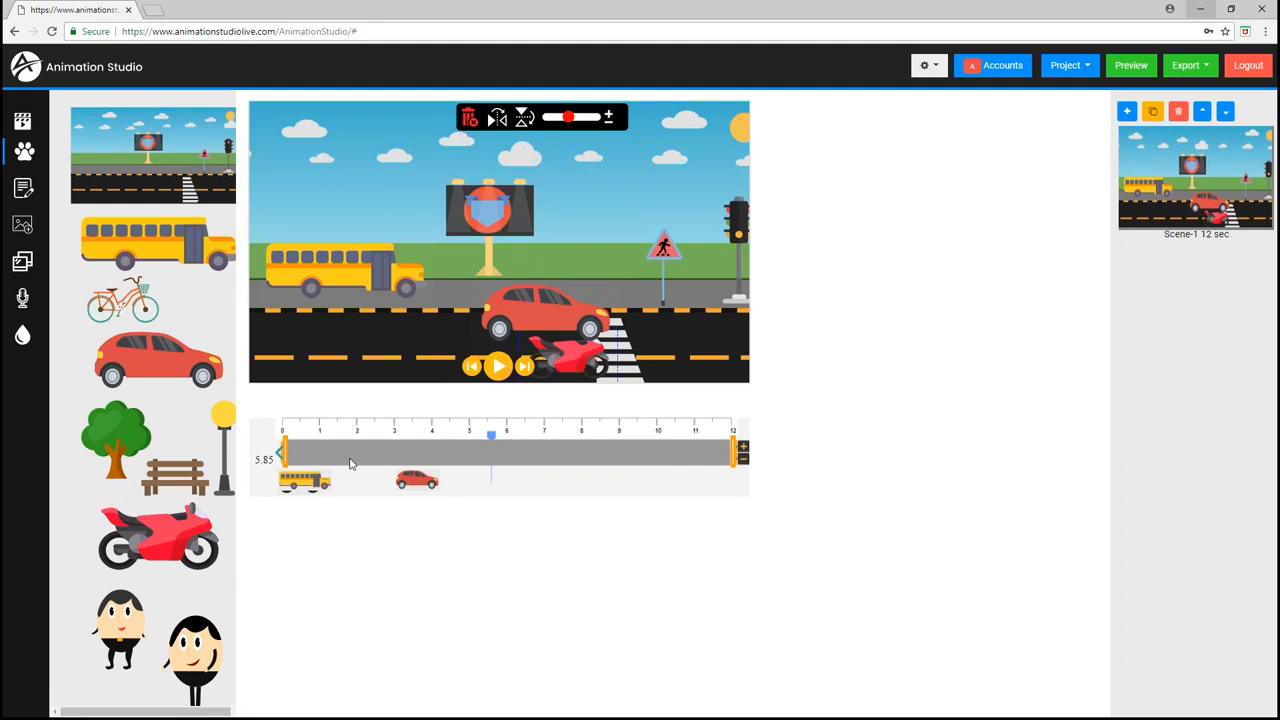
drag(286, 457, 366, 445)
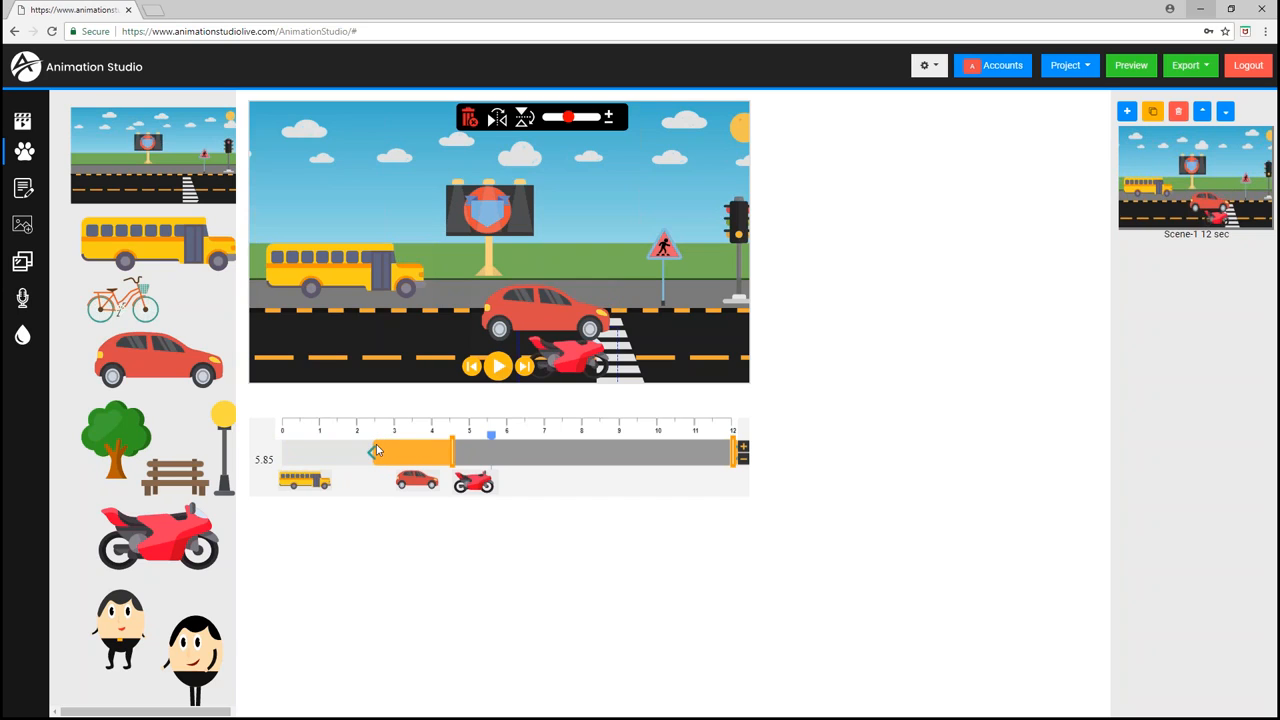
click(368, 456)
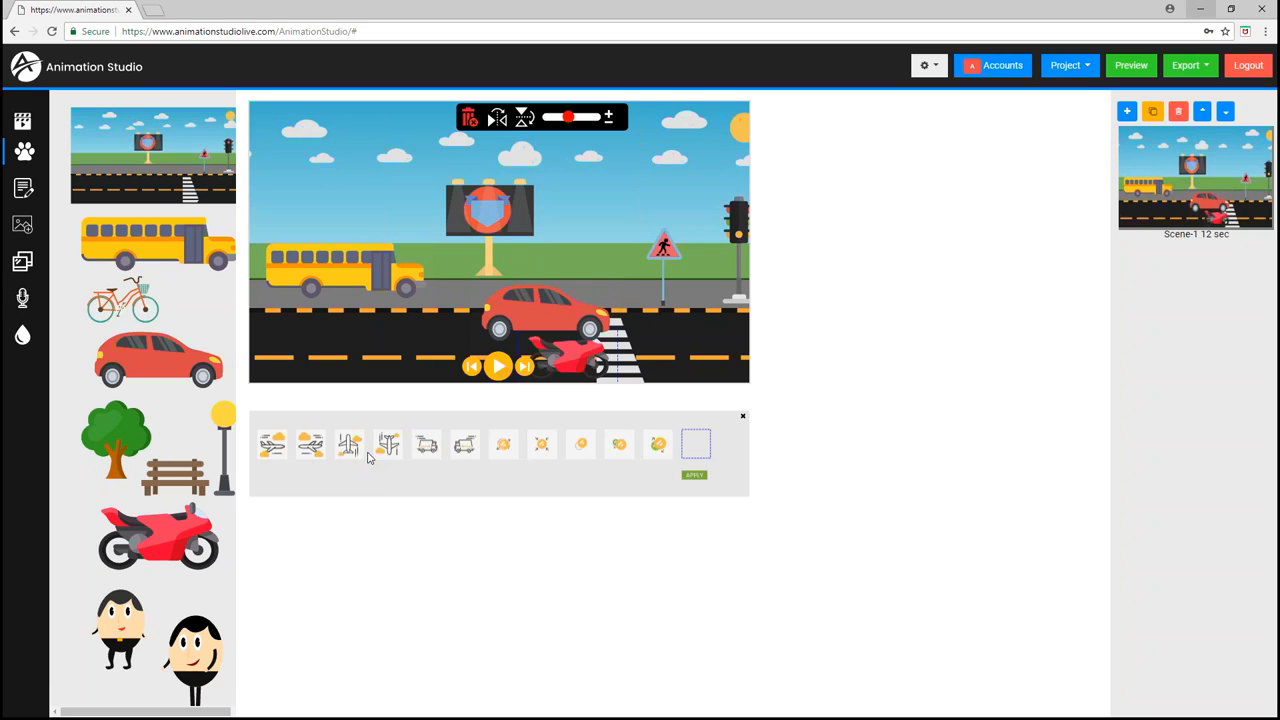
click(427, 446)
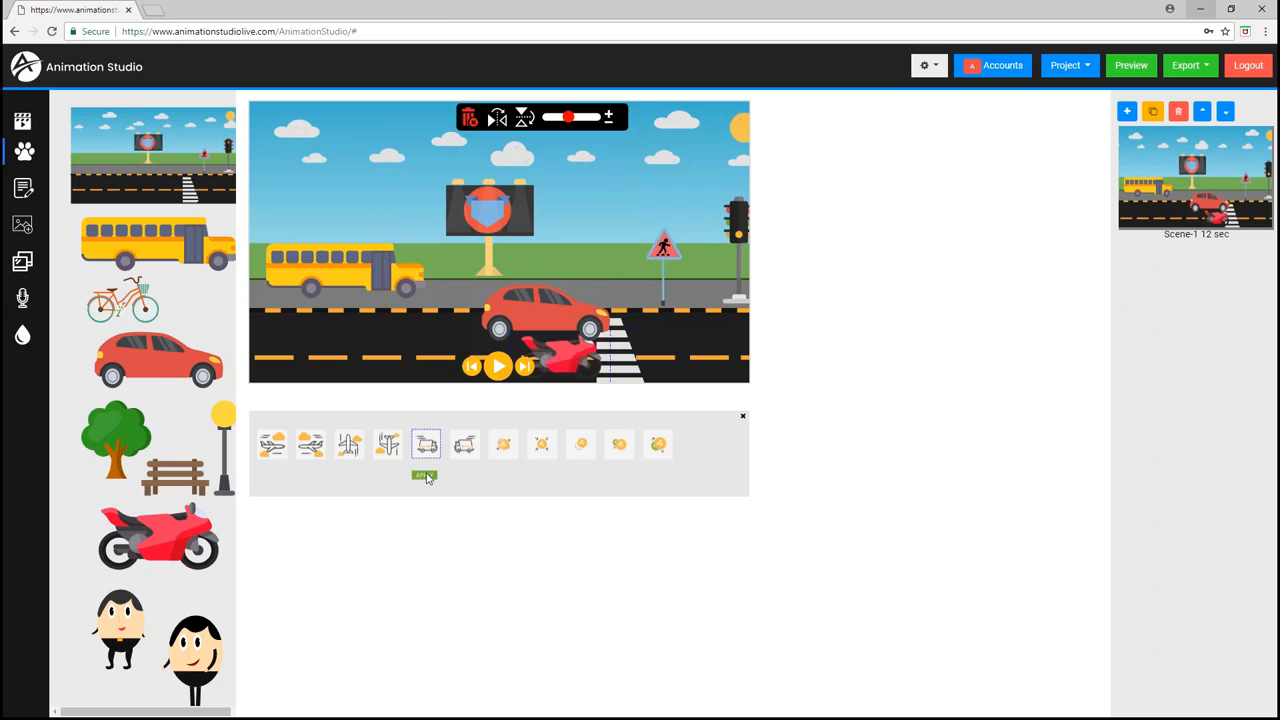
click(424, 476)
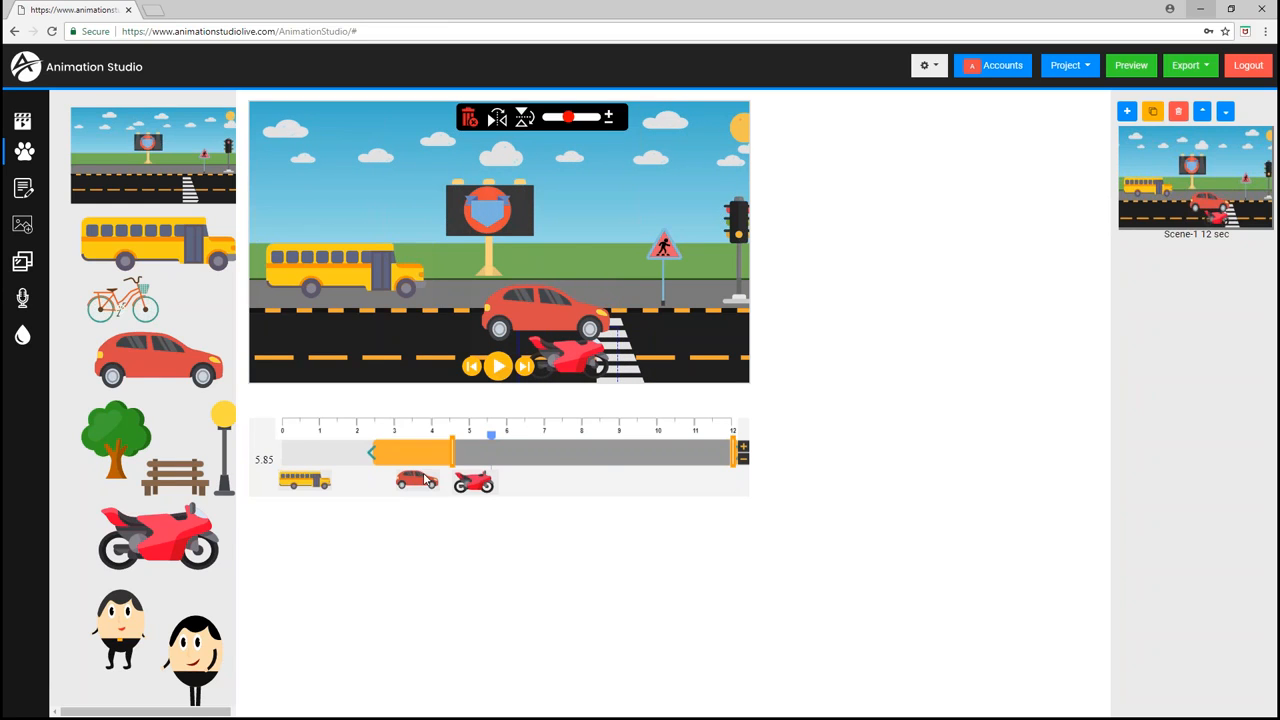
- Rewind the timeline to the start and play the scene preview
click(284, 432)
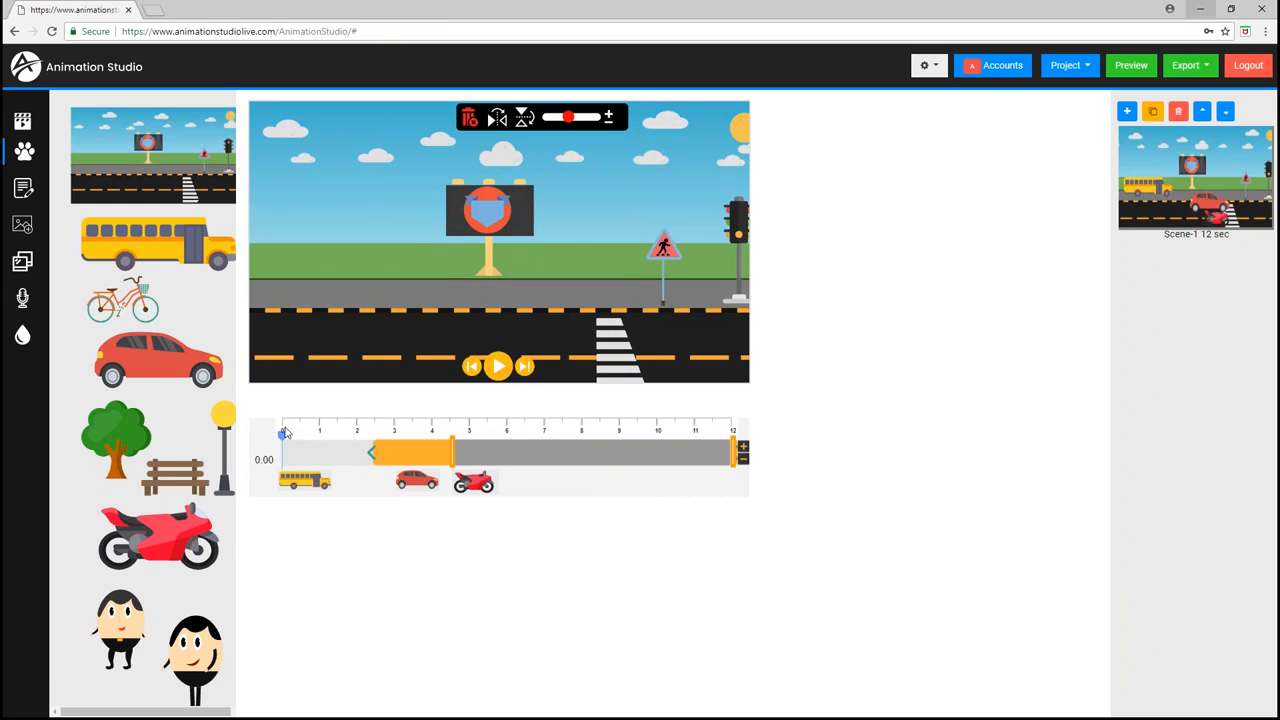
click(498, 368)
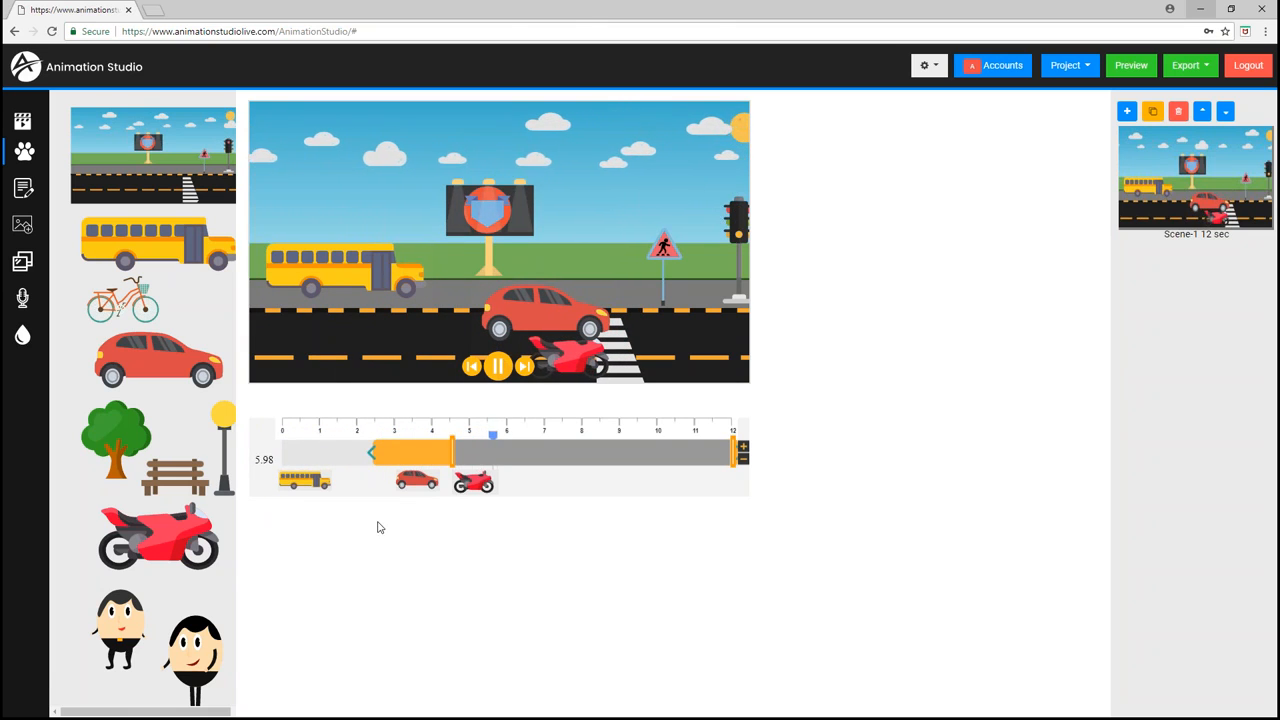
- Give the car an exit span from about 9 s to 11 s and apply the first exit animation
click(498, 366)
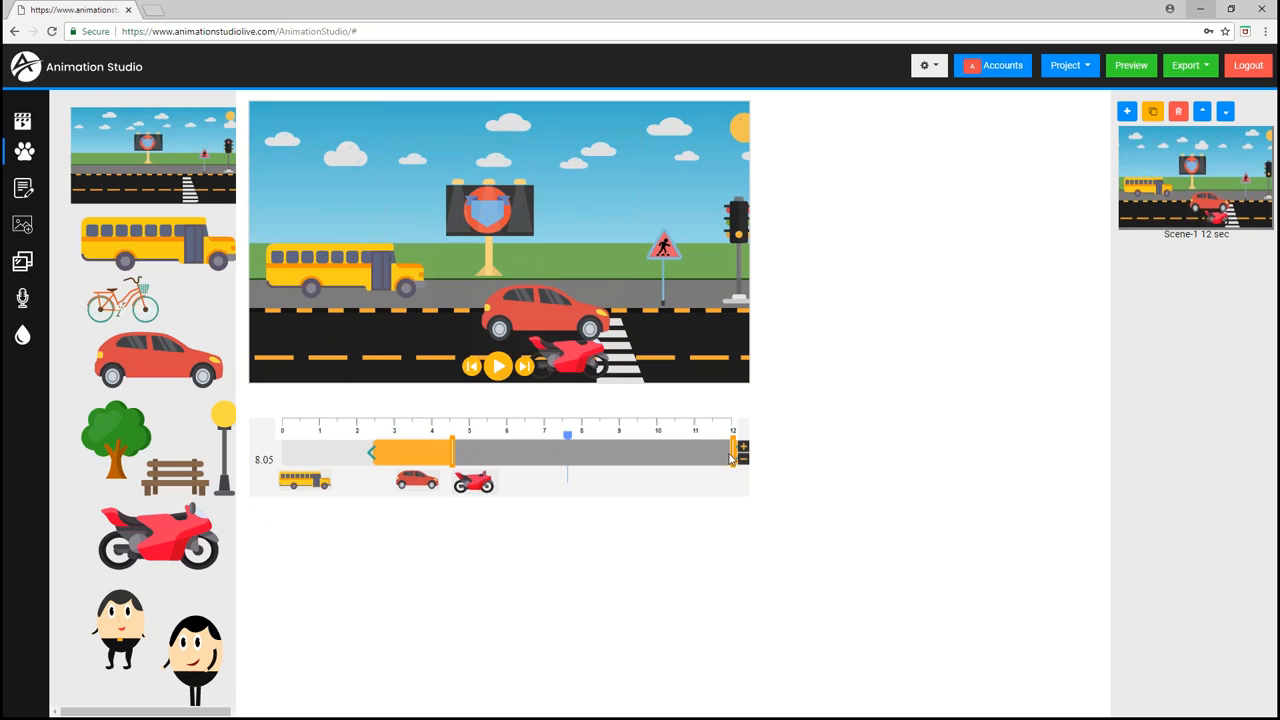
click(548, 314)
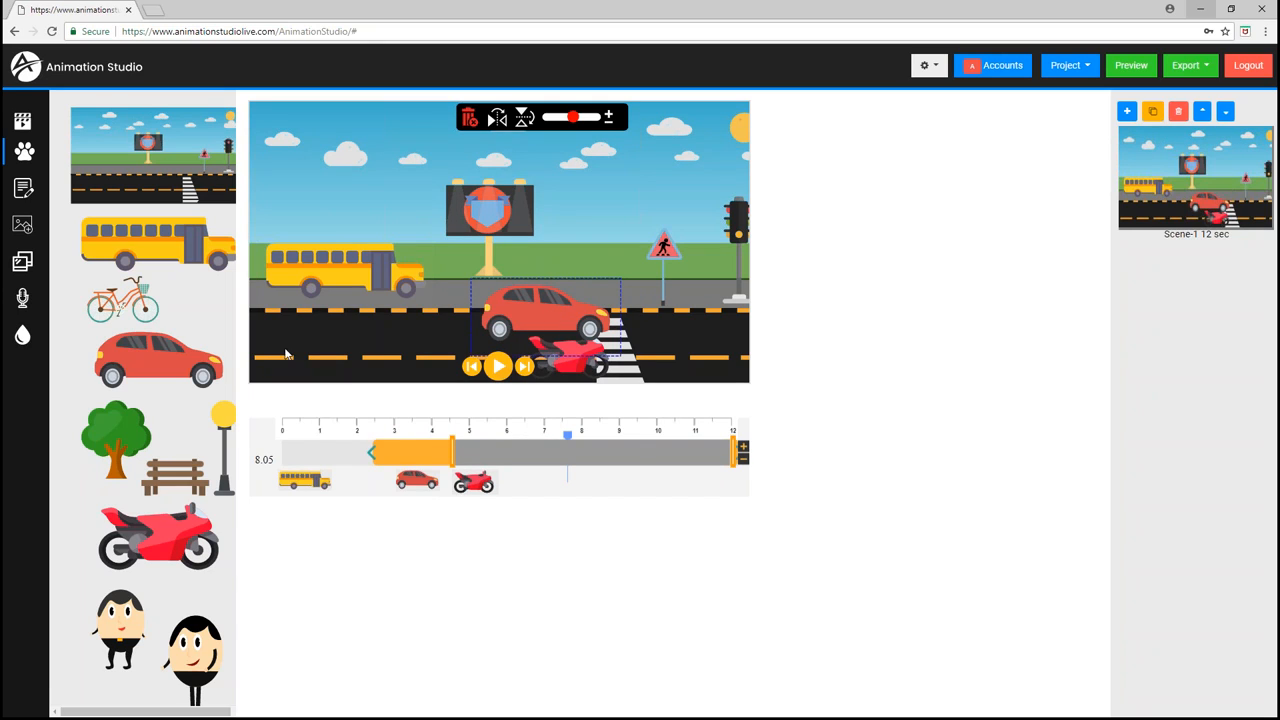
mouse_move(735, 460)
mouse_down()
mouse_move(638, 459)
mouse_move(696, 457)
mouse_up()
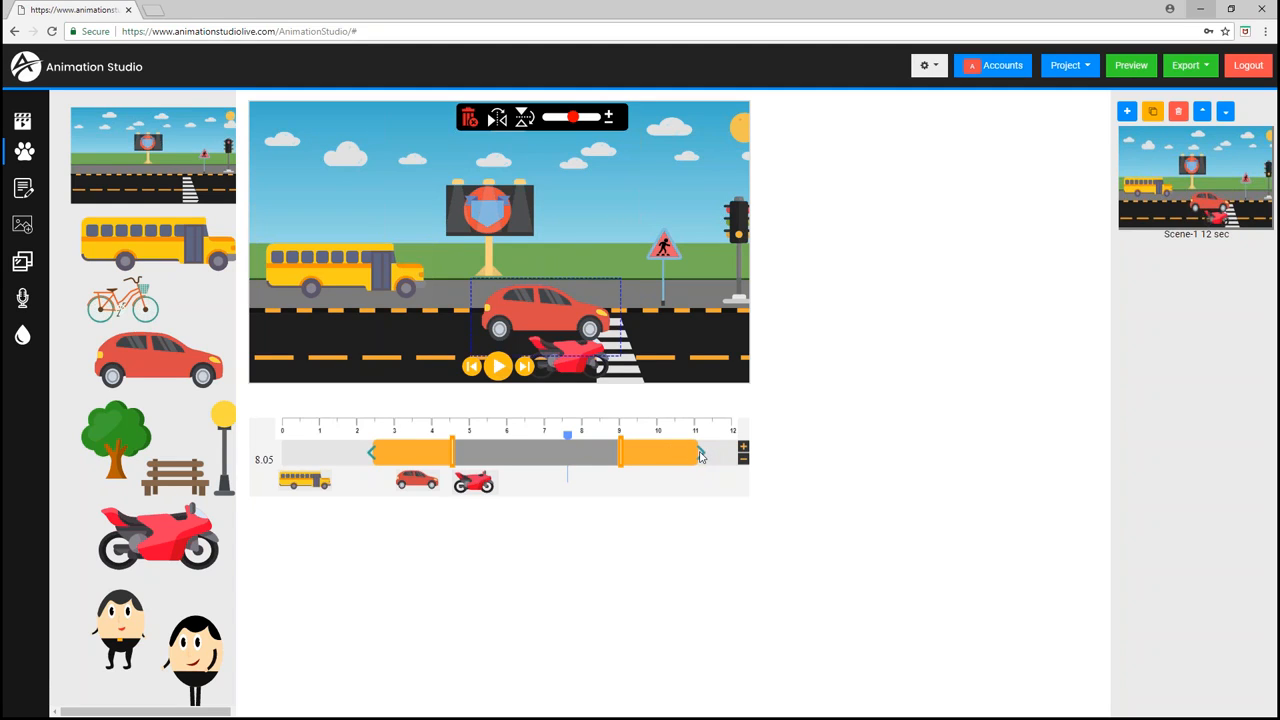
click(702, 456)
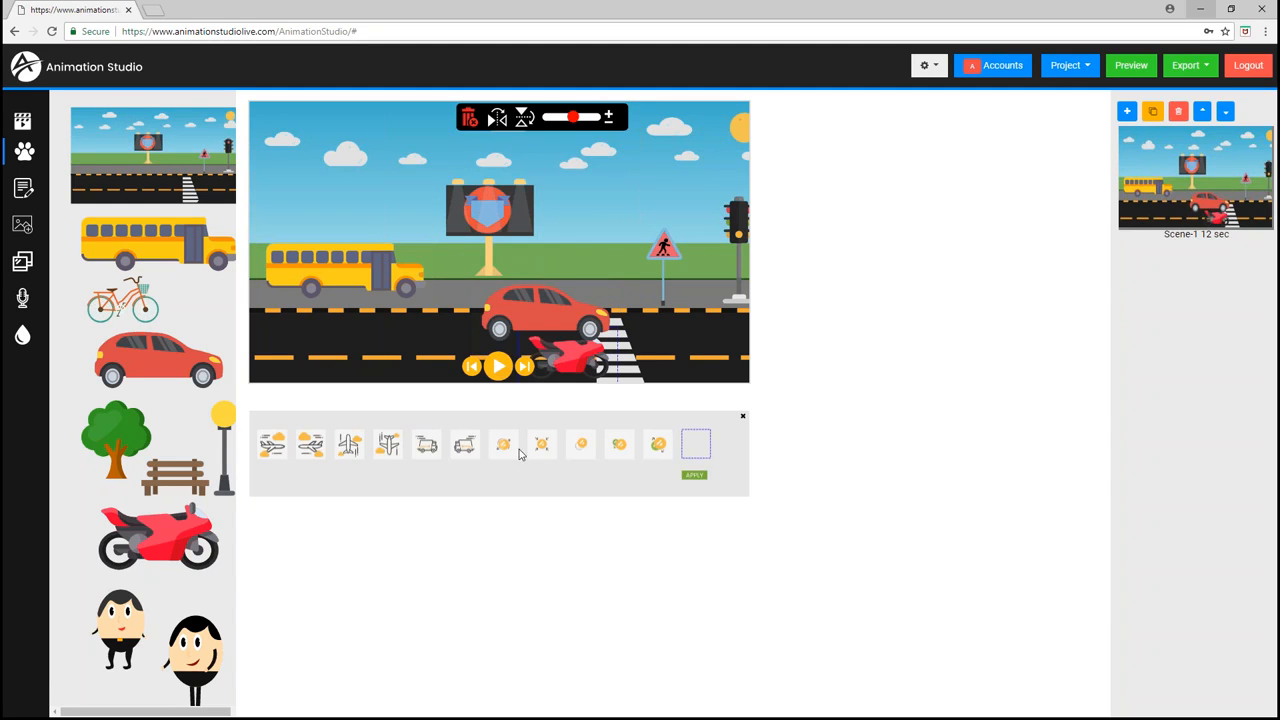
click(428, 447)
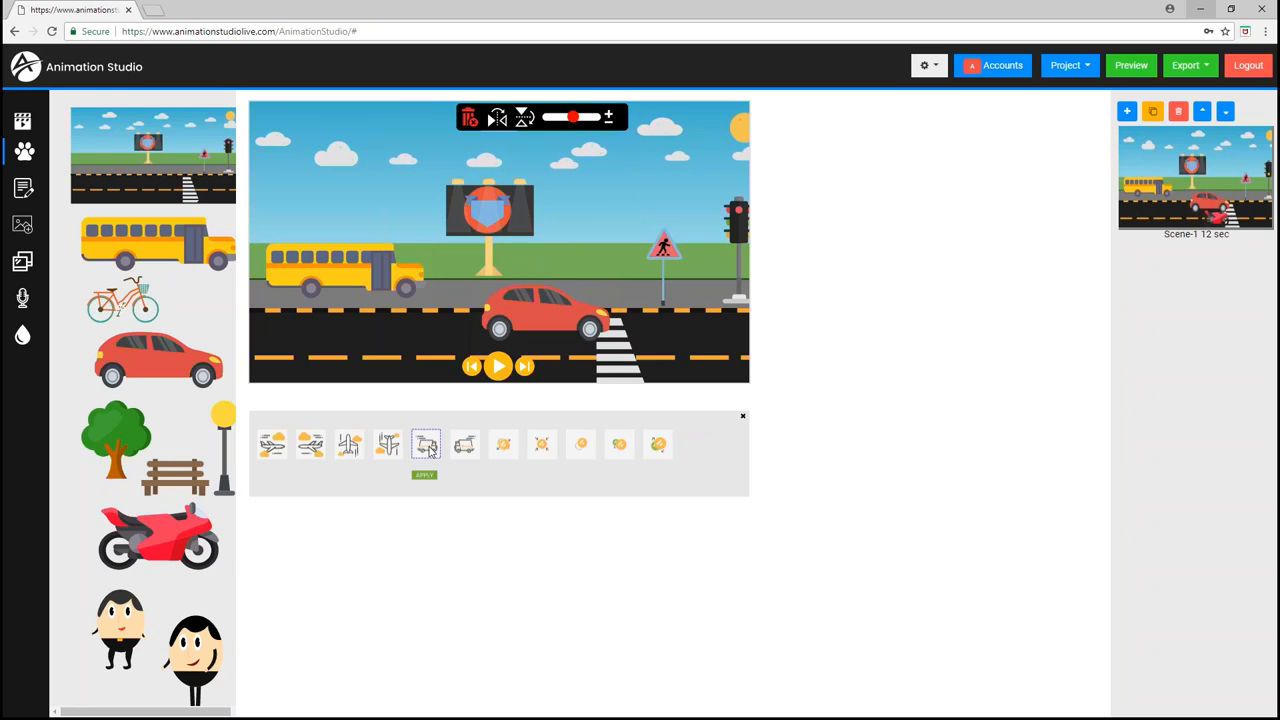
click(273, 446)
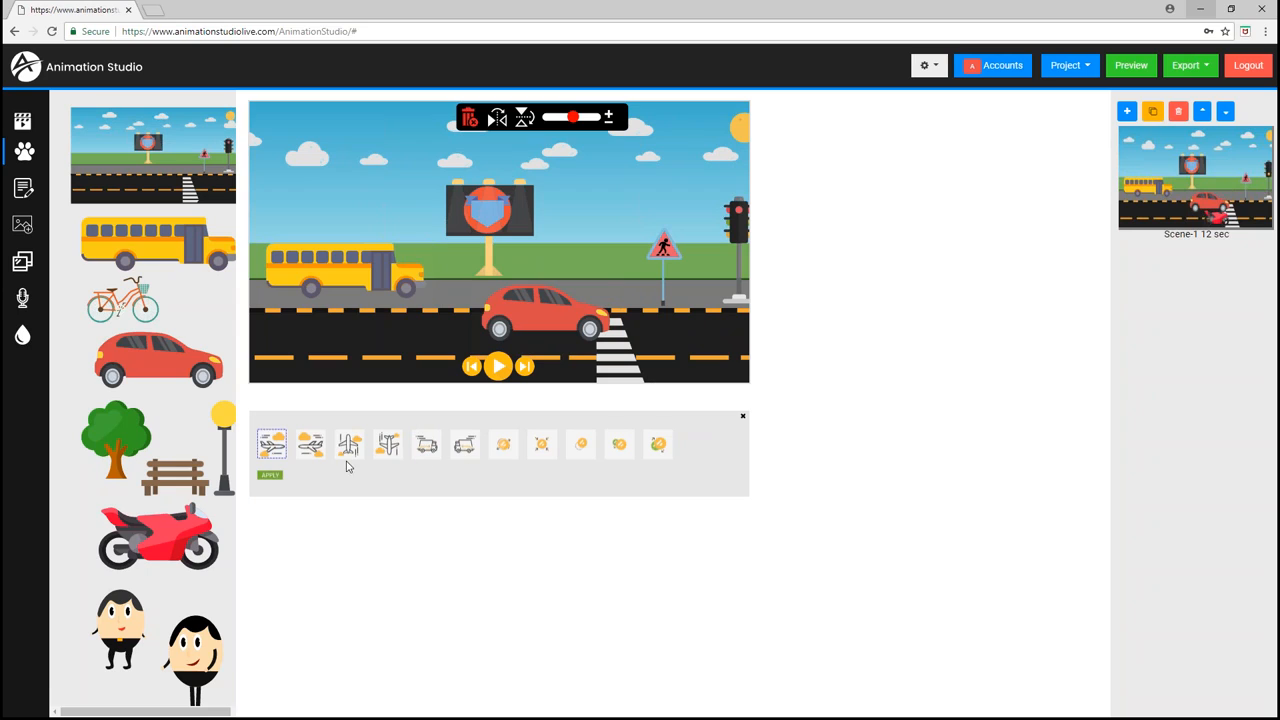
click(270, 476)
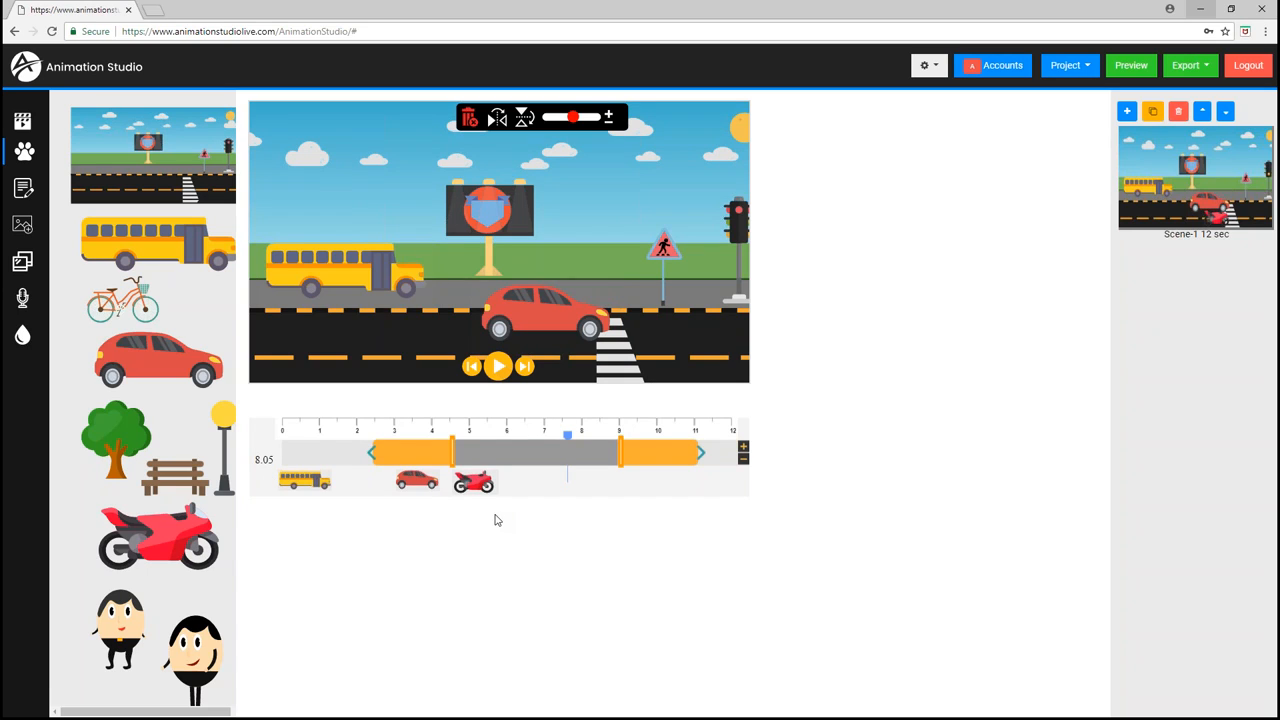
- Rewind the timeline to the start and play the scene preview
click(282, 431)
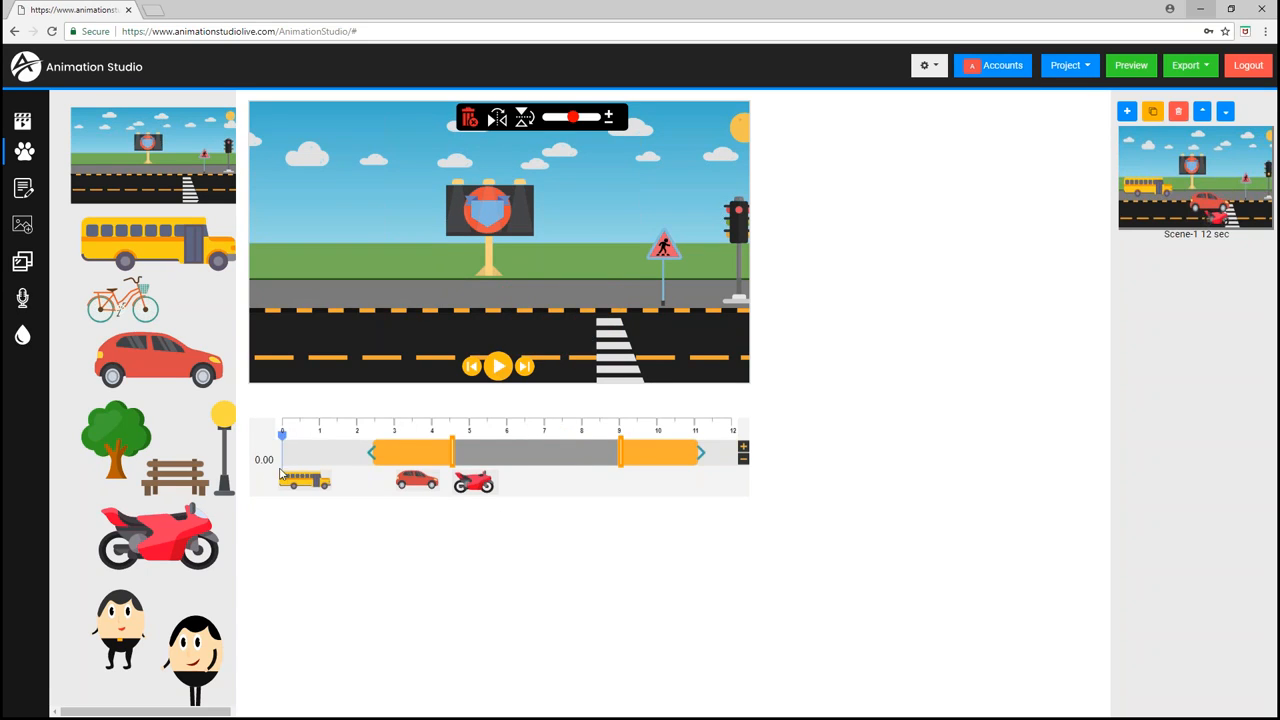
click(500, 369)
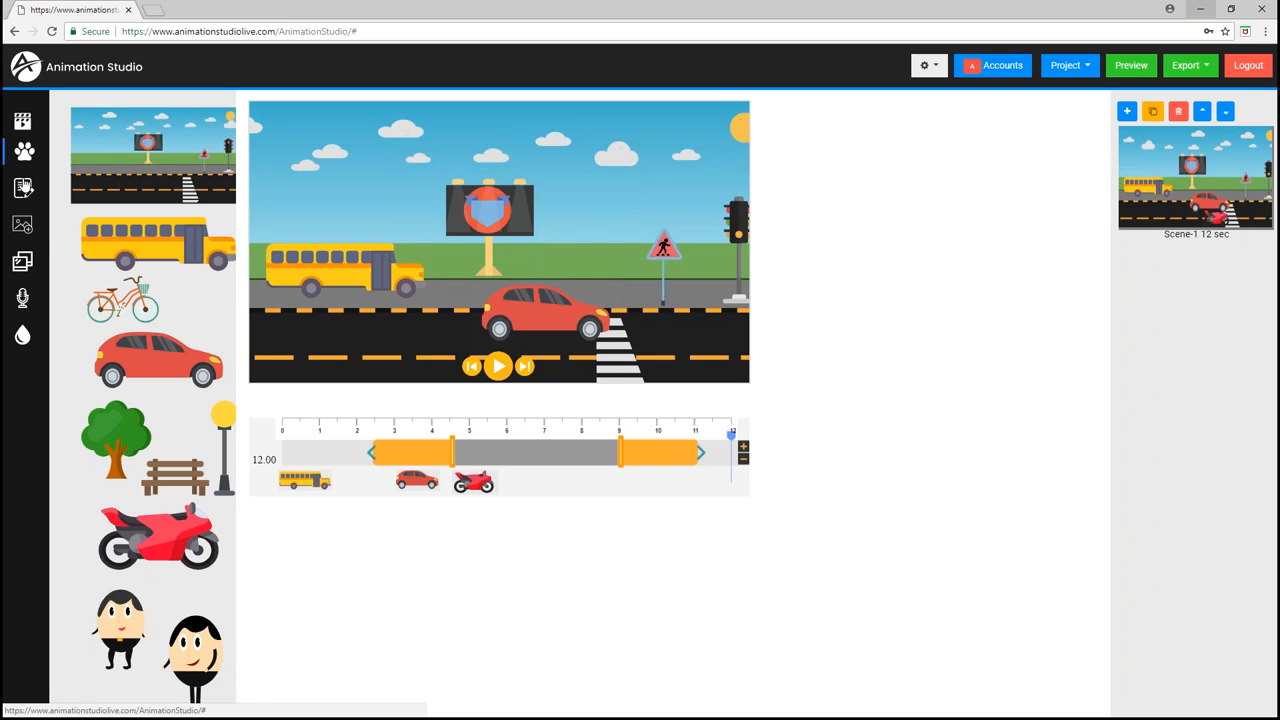
- Open the park-with-dog character set and add a standing man beside the bus
click(22, 158)
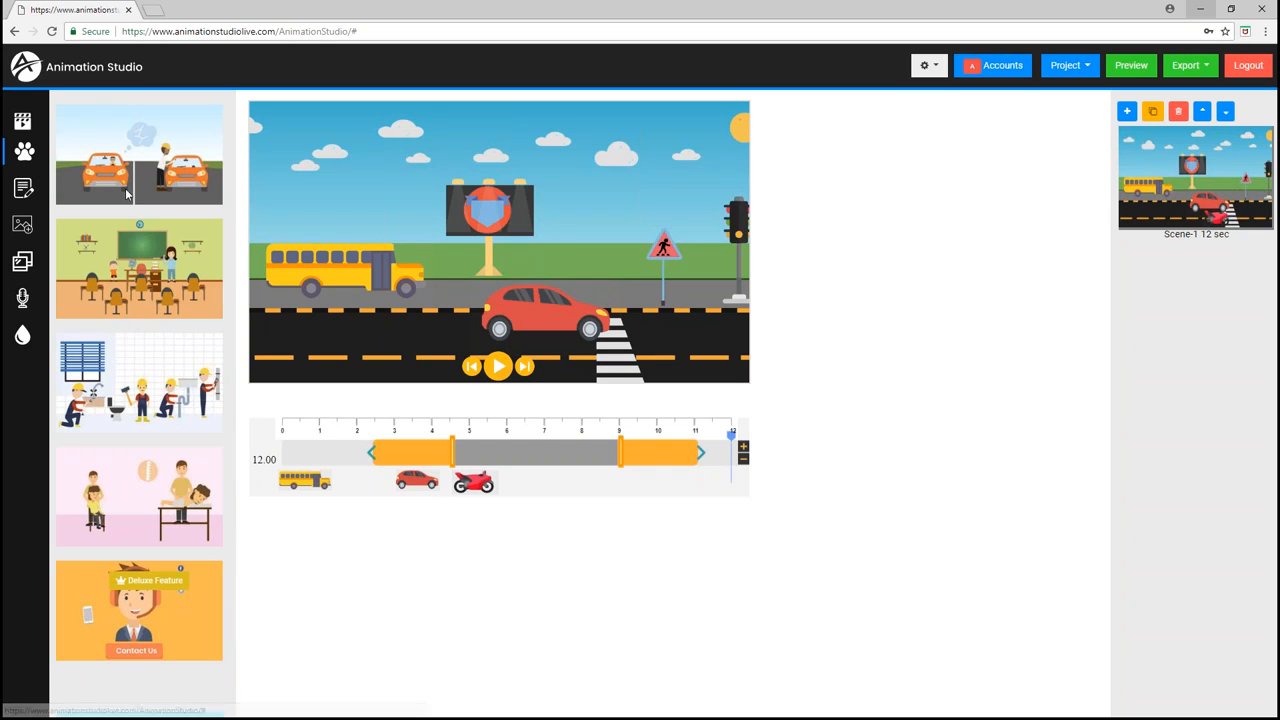
scroll(137, 317, down, 5)
scroll(137, 340, down, 8)
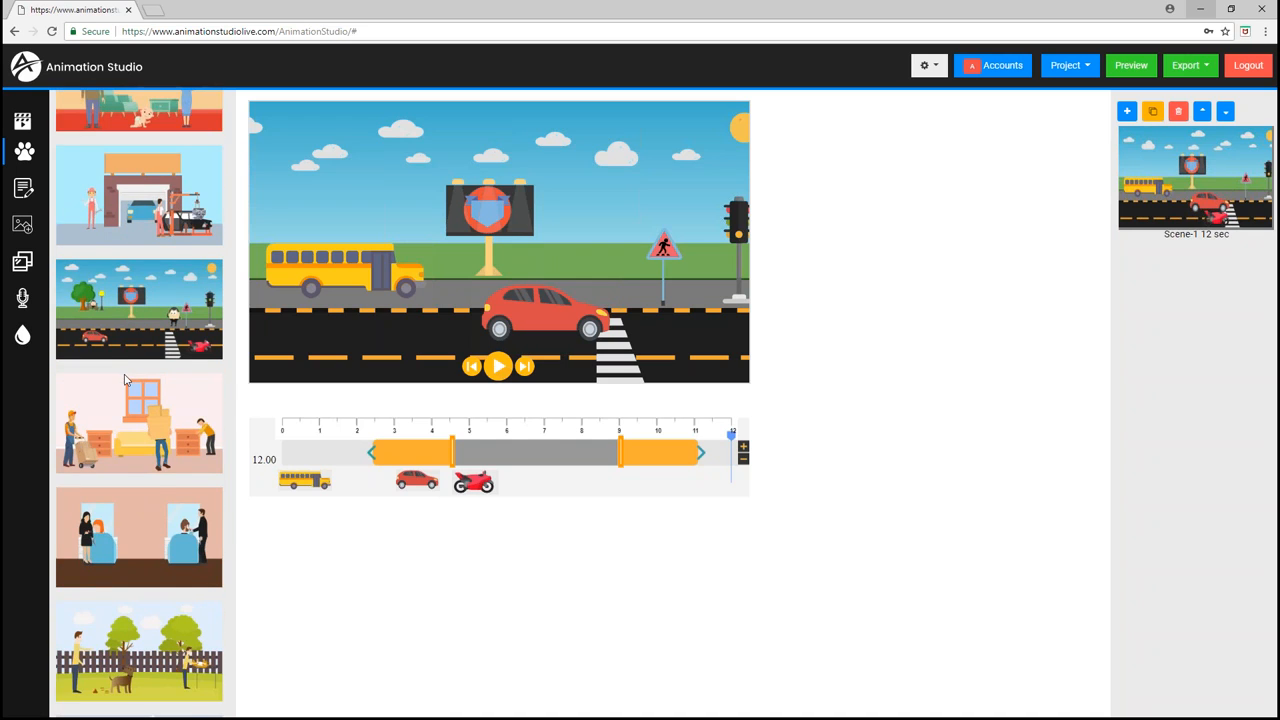
scroll(125, 380, down, 2)
scroll(124, 378, down, 4)
scroll(122, 374, up, 3)
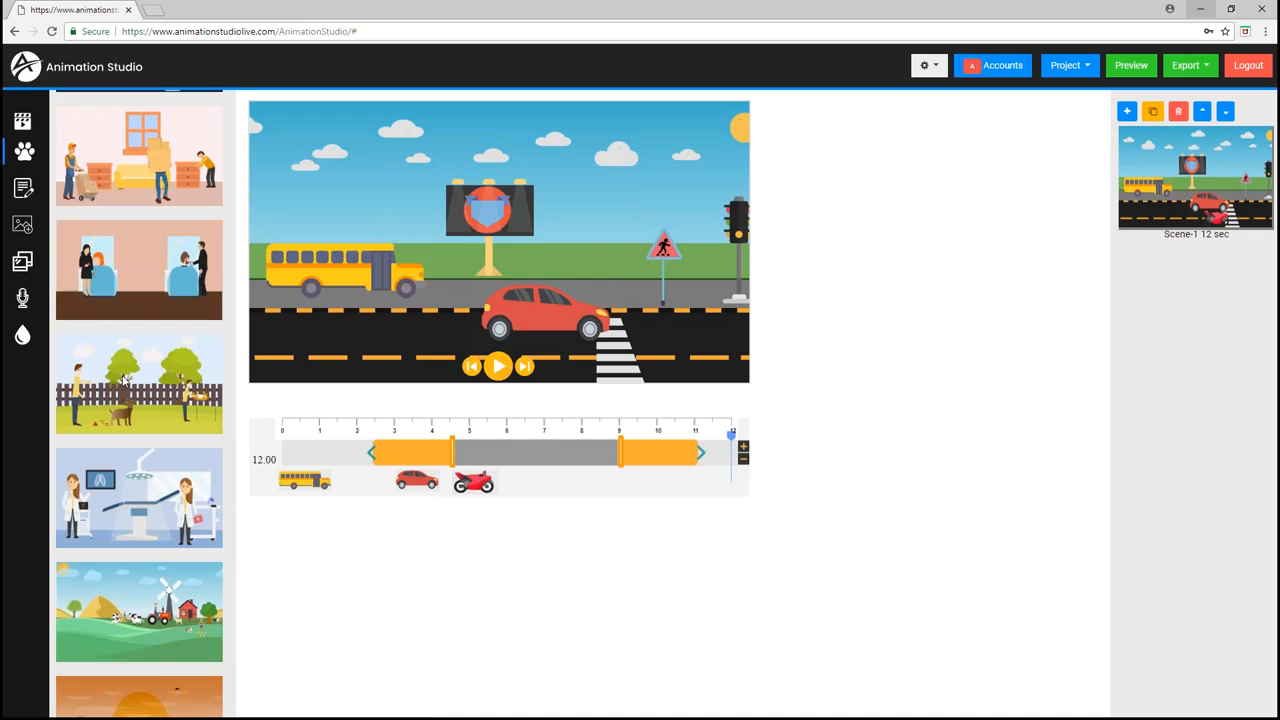
click(139, 397)
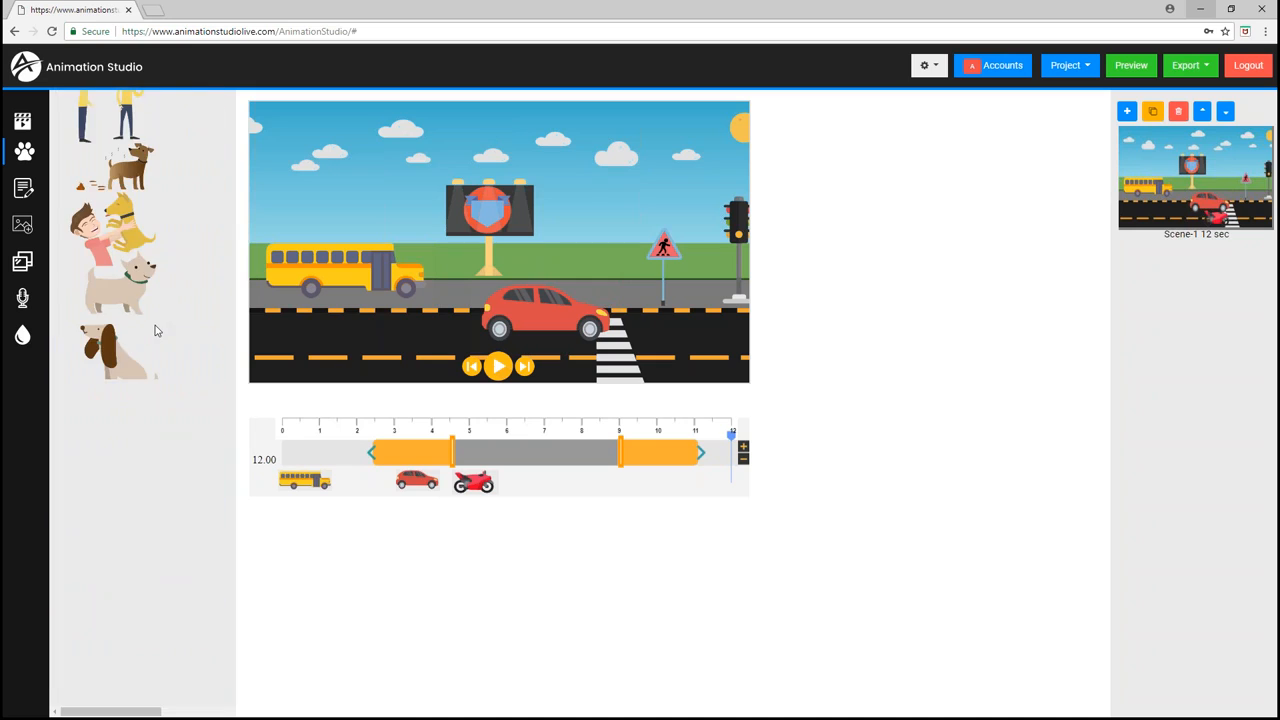
scroll(143, 400, up, 2)
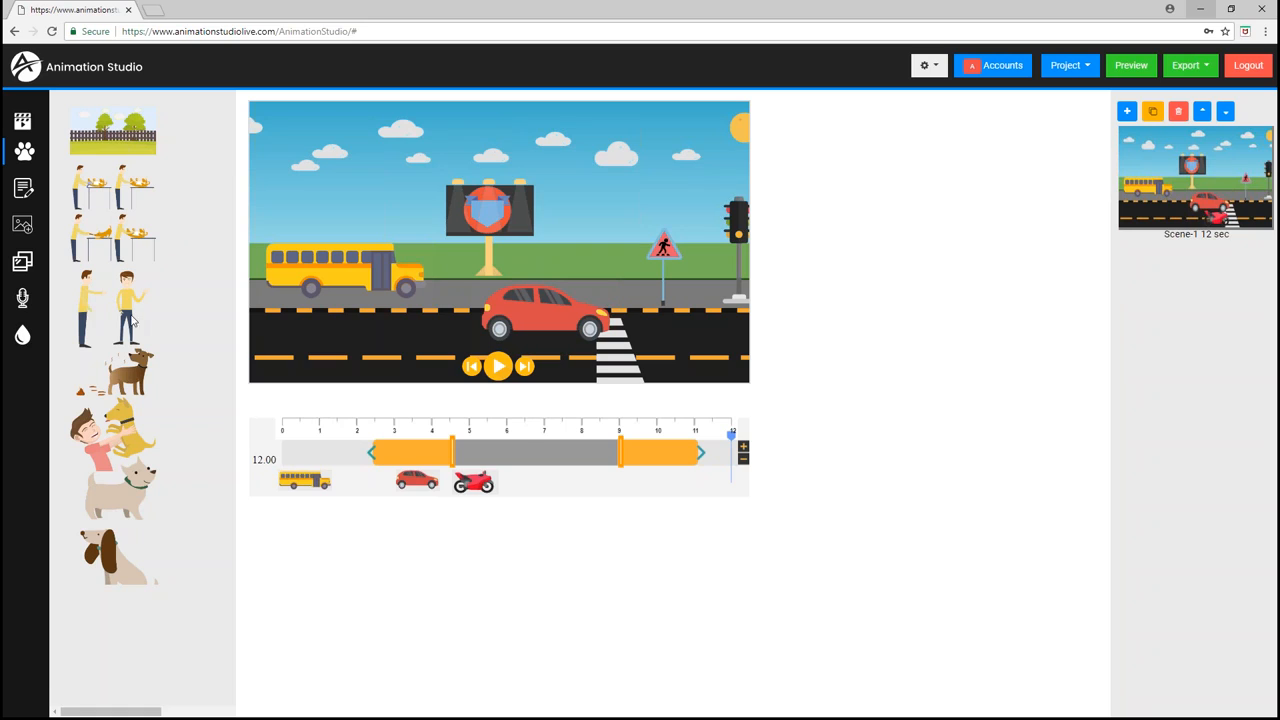
click(85, 310)
drag(343, 232, 367, 283)
- Flip the man horizontally and move him next to the billboard
scroll(393, 297, down, 5)
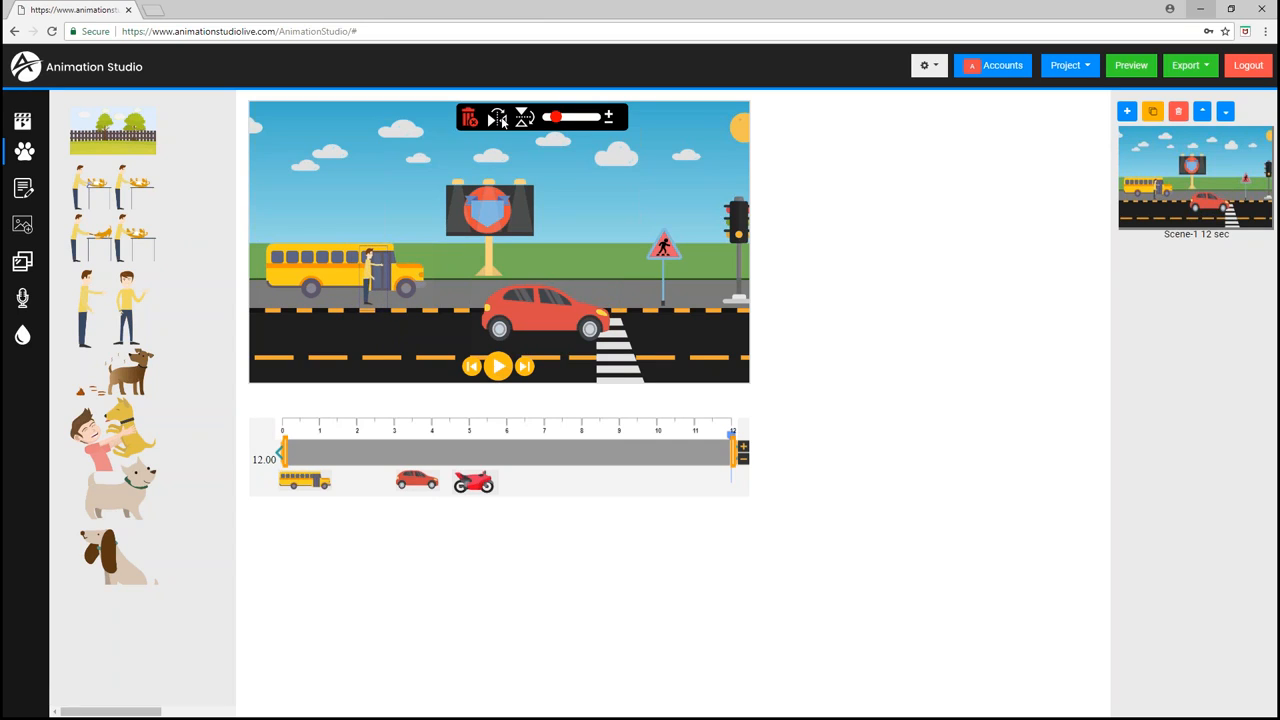
click(497, 119)
drag(363, 272, 460, 273)
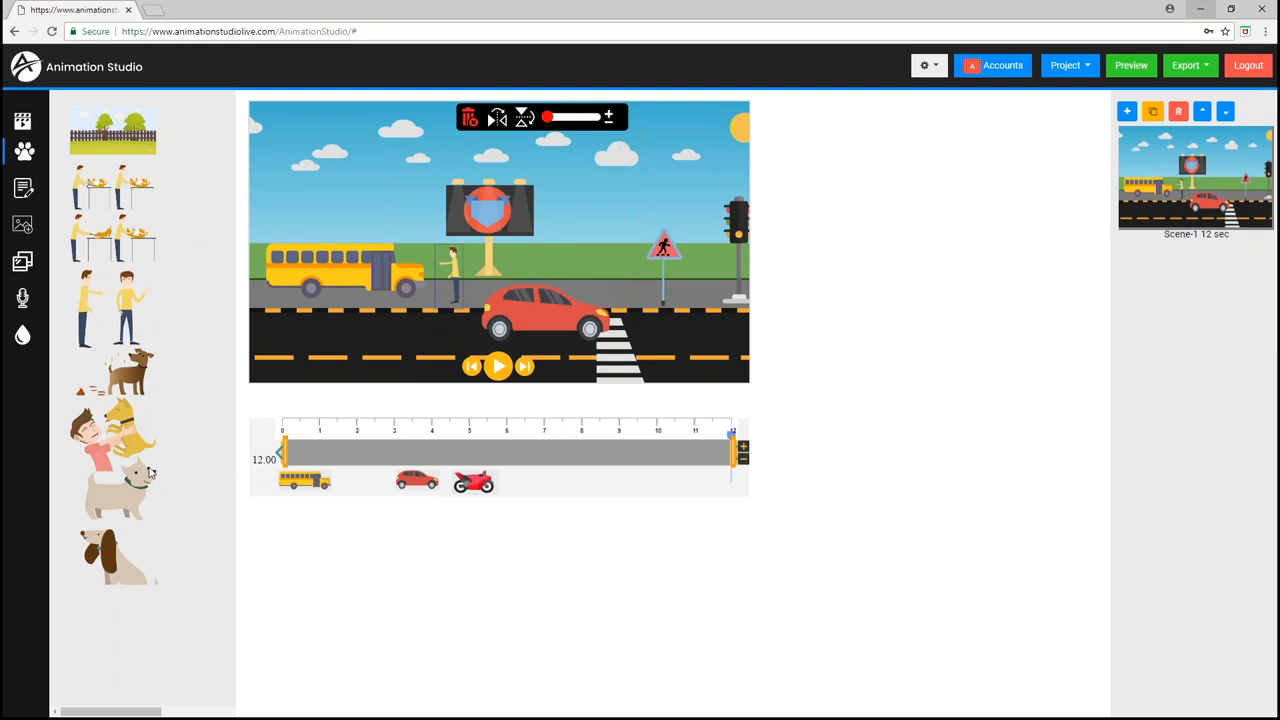
click(100, 455)
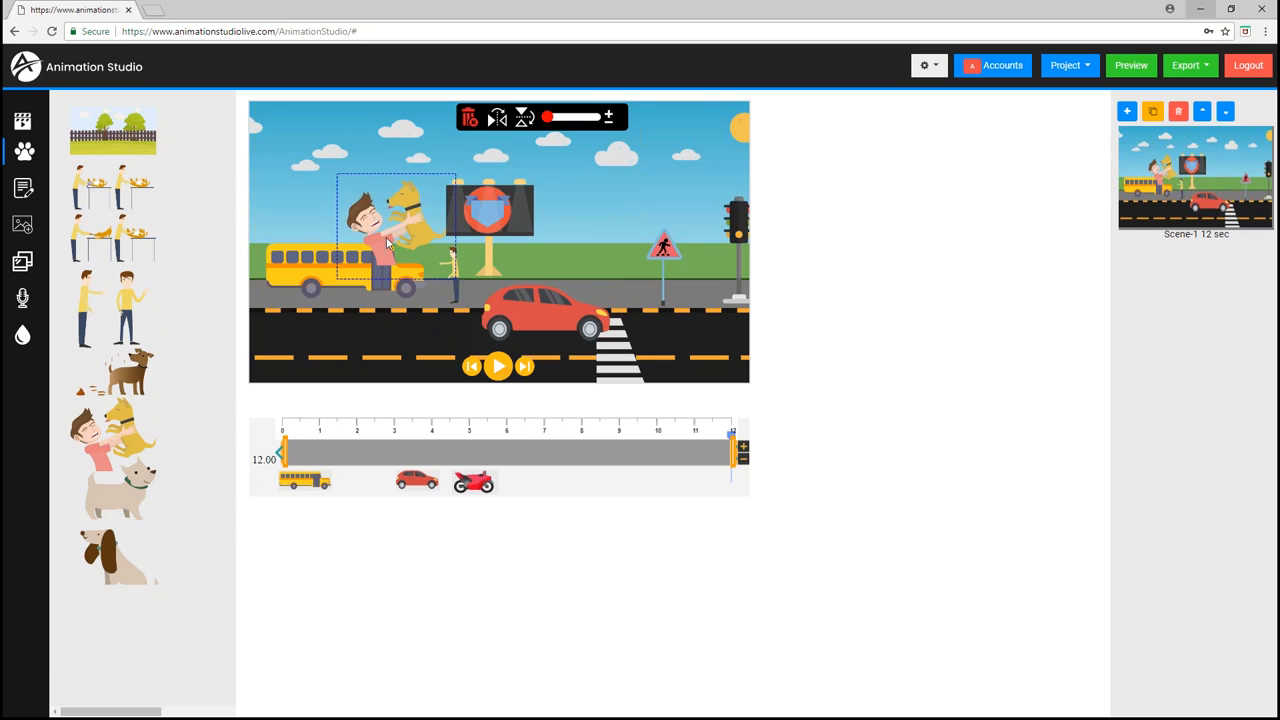
drag(382, 243, 375, 338)
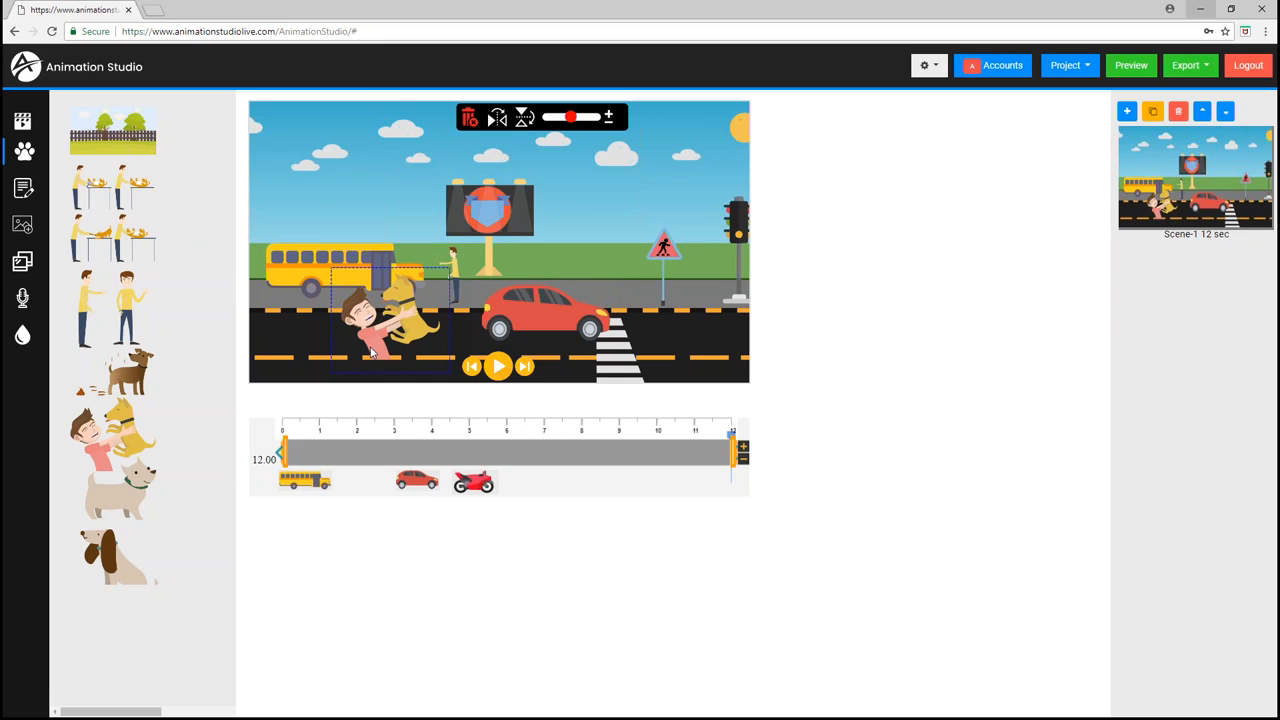
click(468, 118)
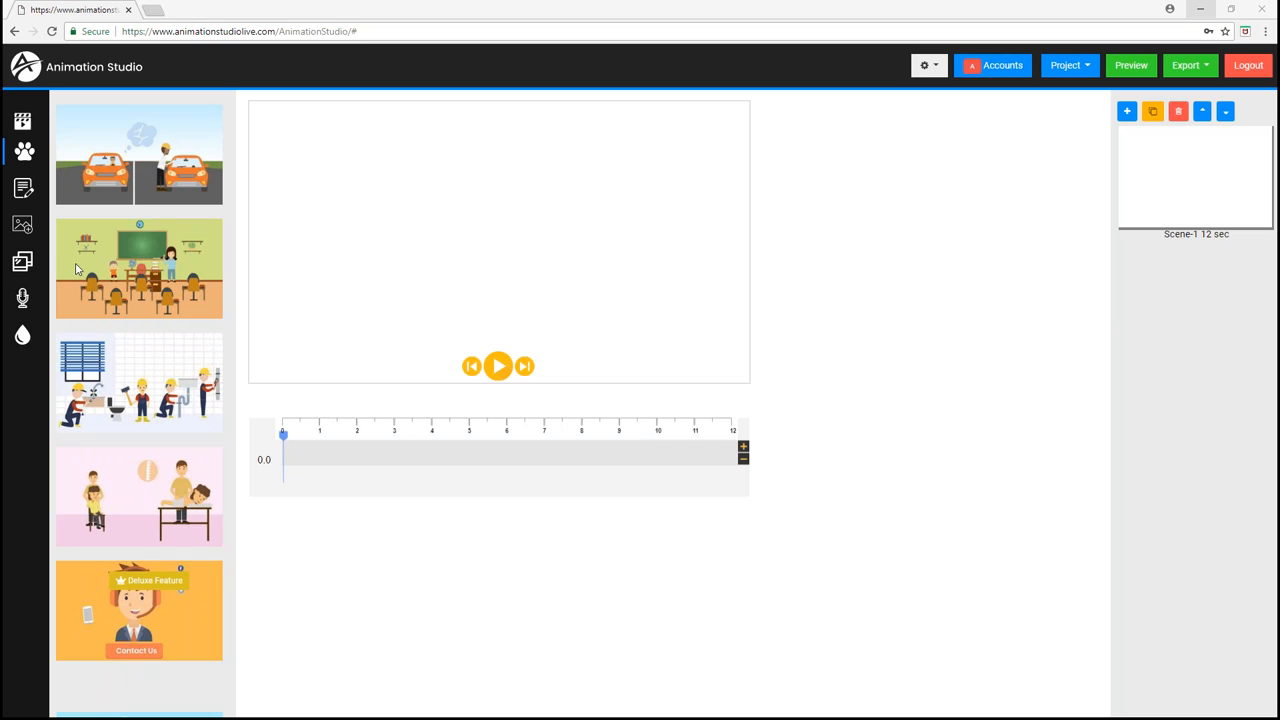
- Upload the coffee grinder photo and place it on the right half of the canvas
click(23, 225)
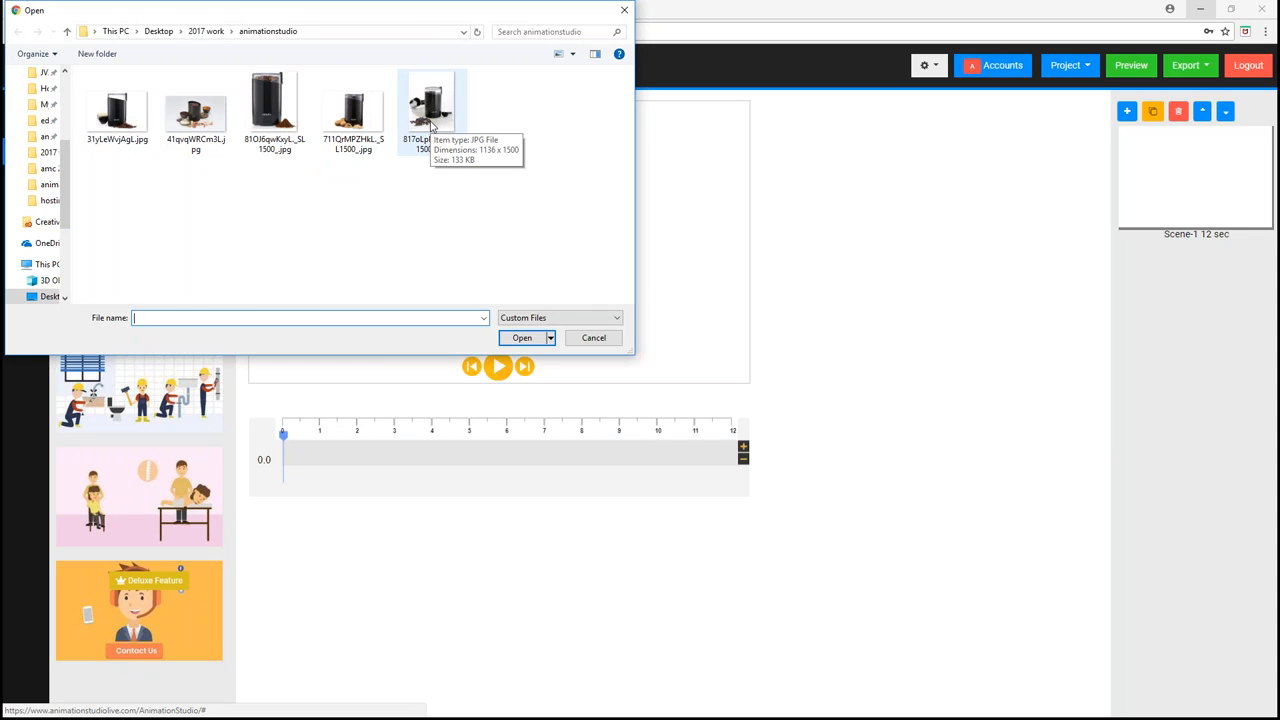
double_click(431, 124)
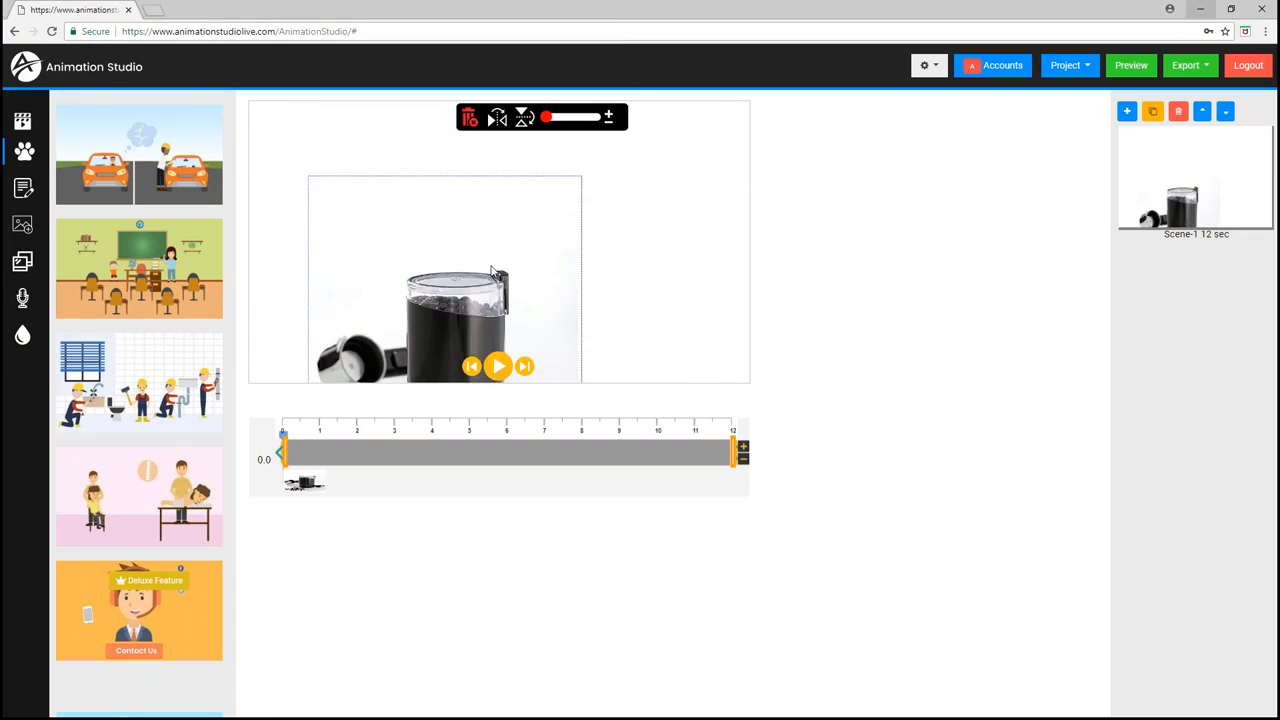
drag(369, 288, 624, 246)
scroll(629, 271, up, 3)
scroll(609, 253, up, 2)
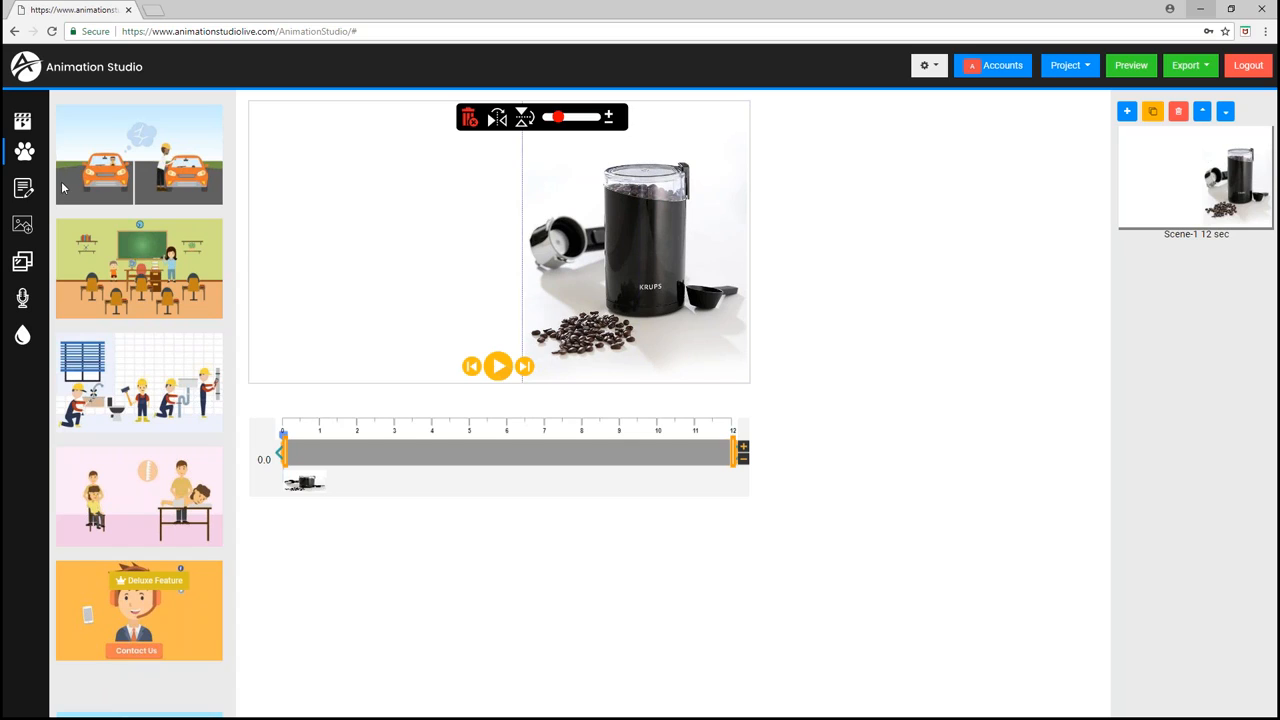
- Enter the text 'Krups Spice & Coffee Grinder' and set the font size to 56
click(23, 188)
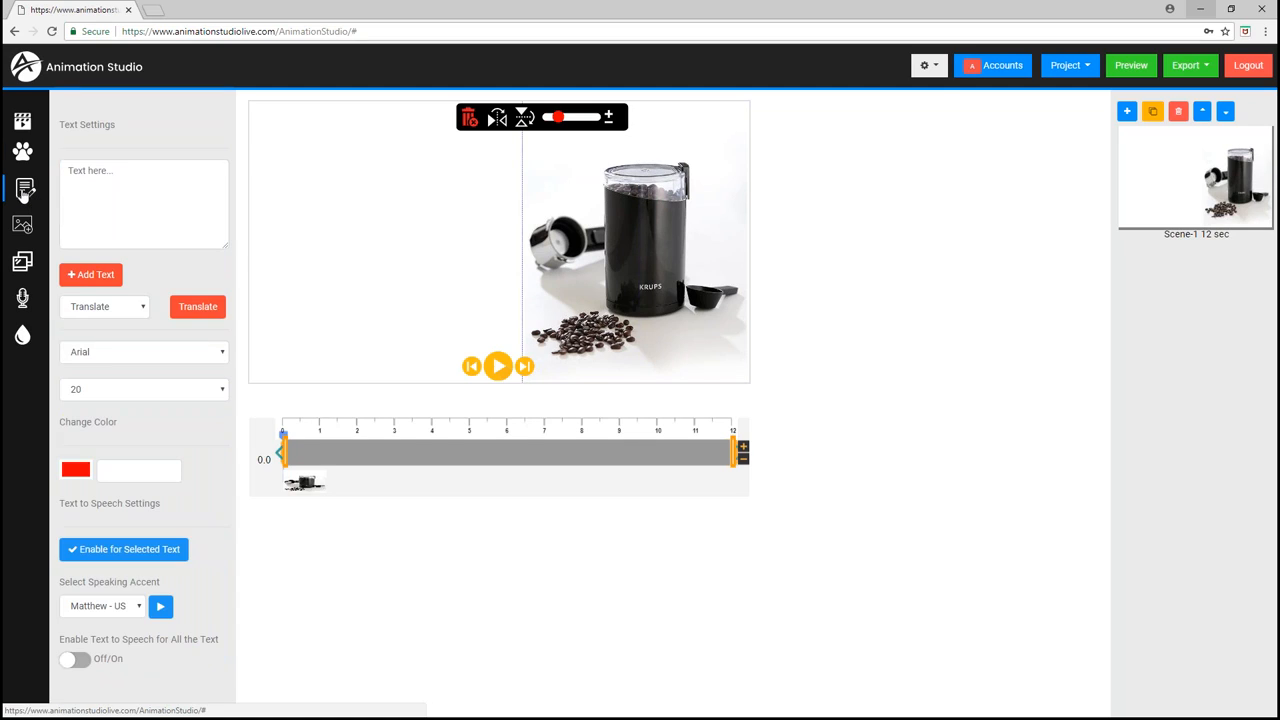
click(101, 175)
text(Krups Spice & Coffee Grinder)
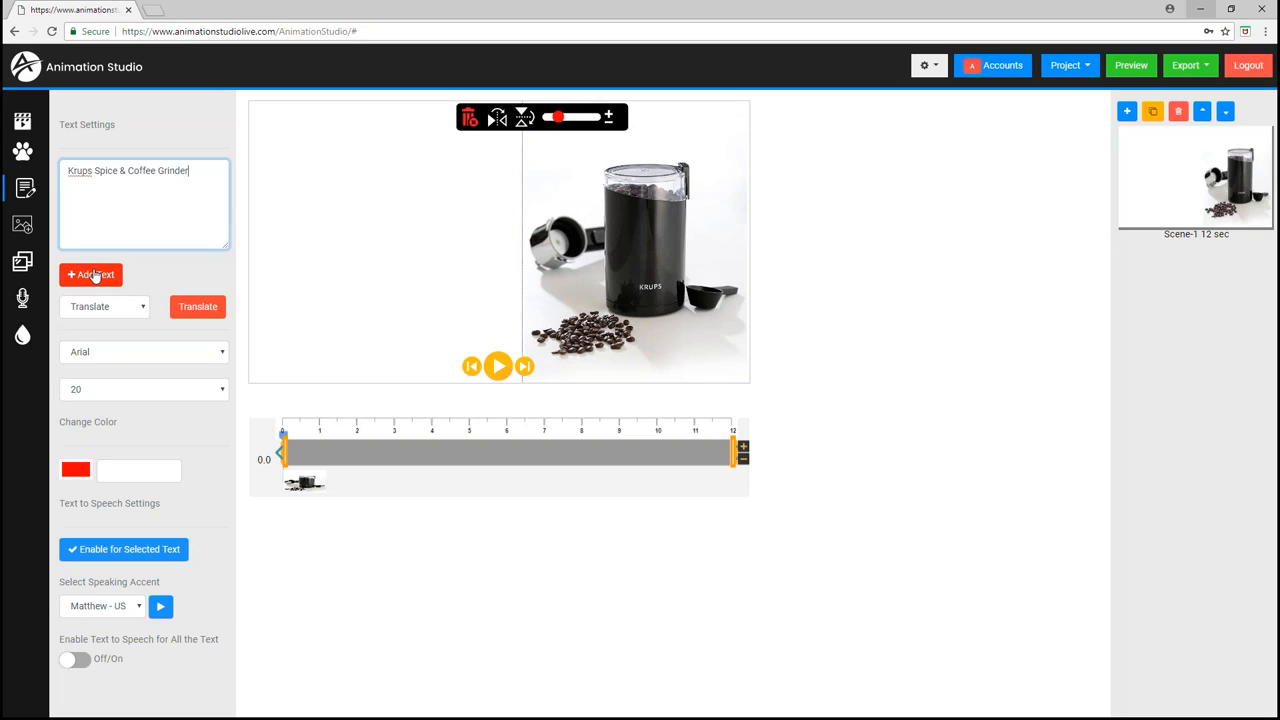
click(113, 390)
scroll(127, 510, down, 5)
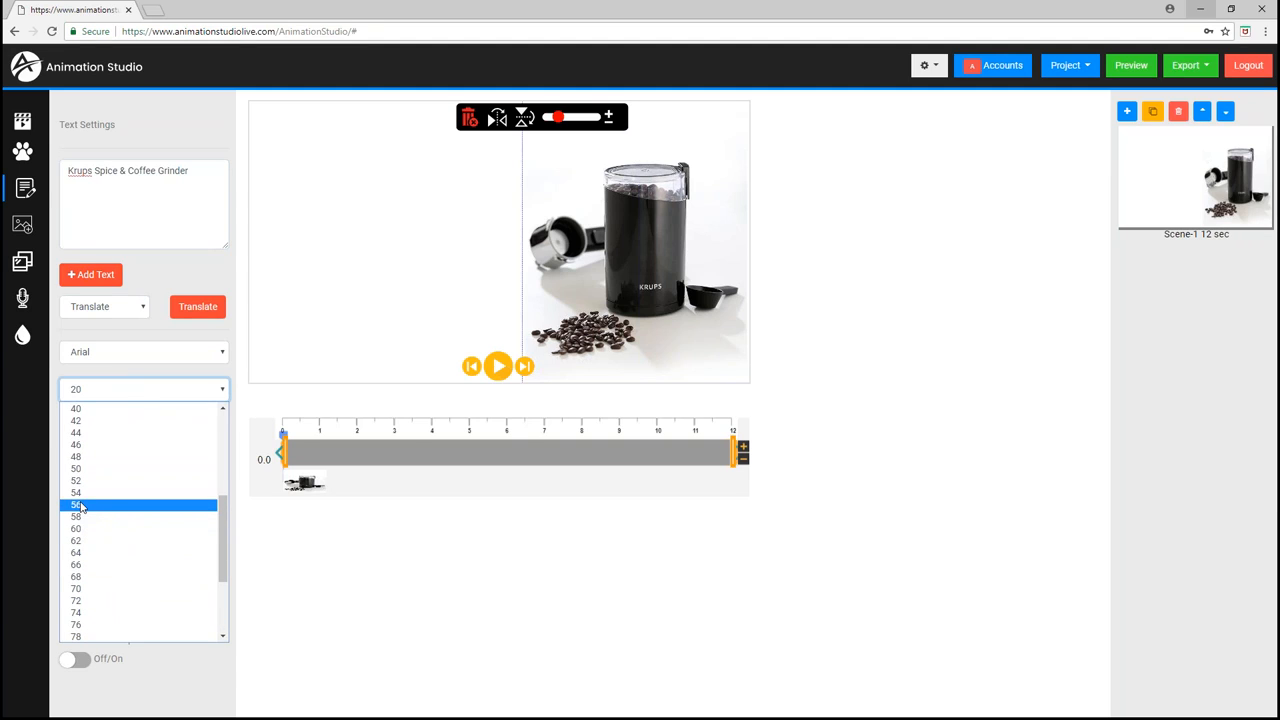
click(83, 504)
- Set the text colour to black
click(76, 475)
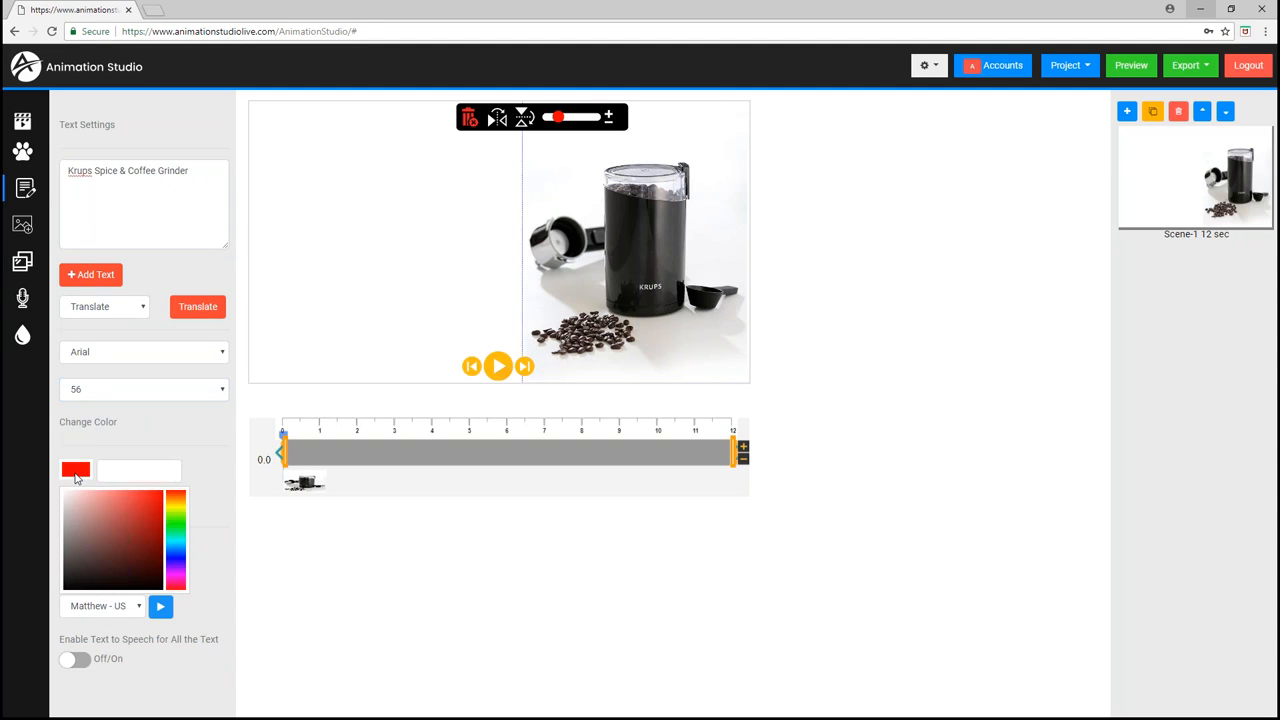
click(180, 550)
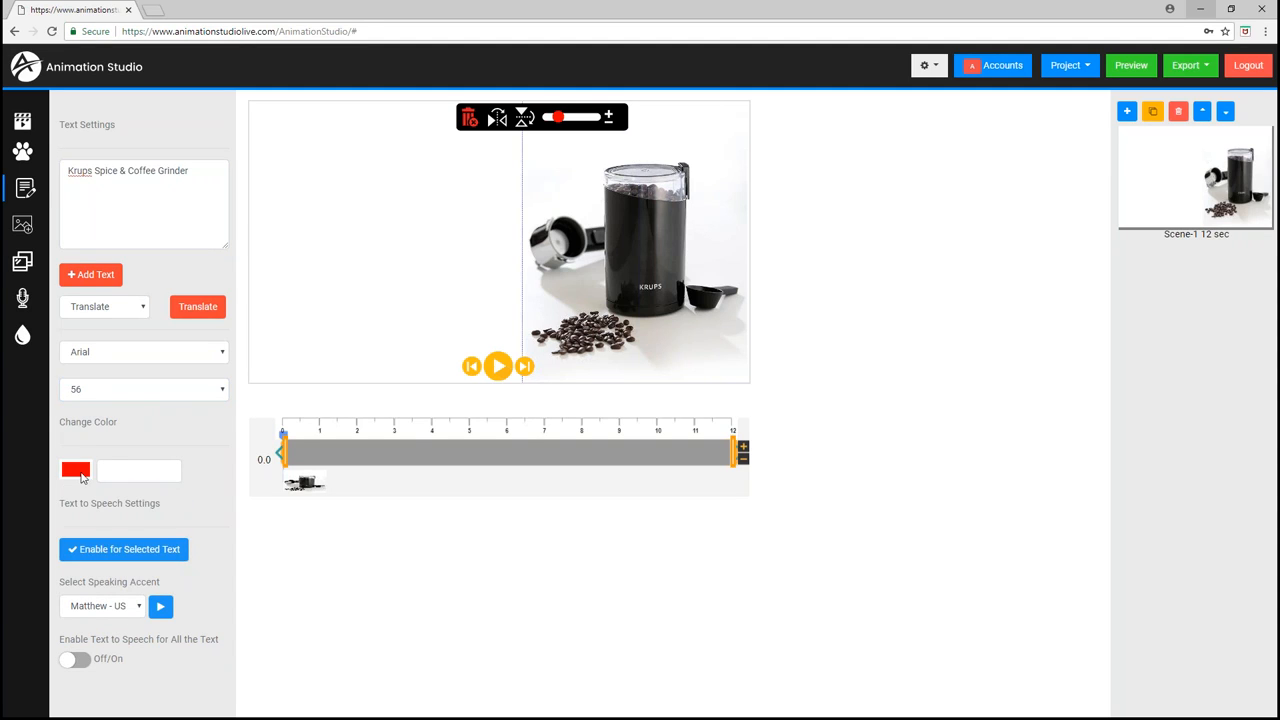
click(84, 478)
click(185, 548)
- Add the text and position it in the upper left of the canvas beside the grinder
click(90, 276)
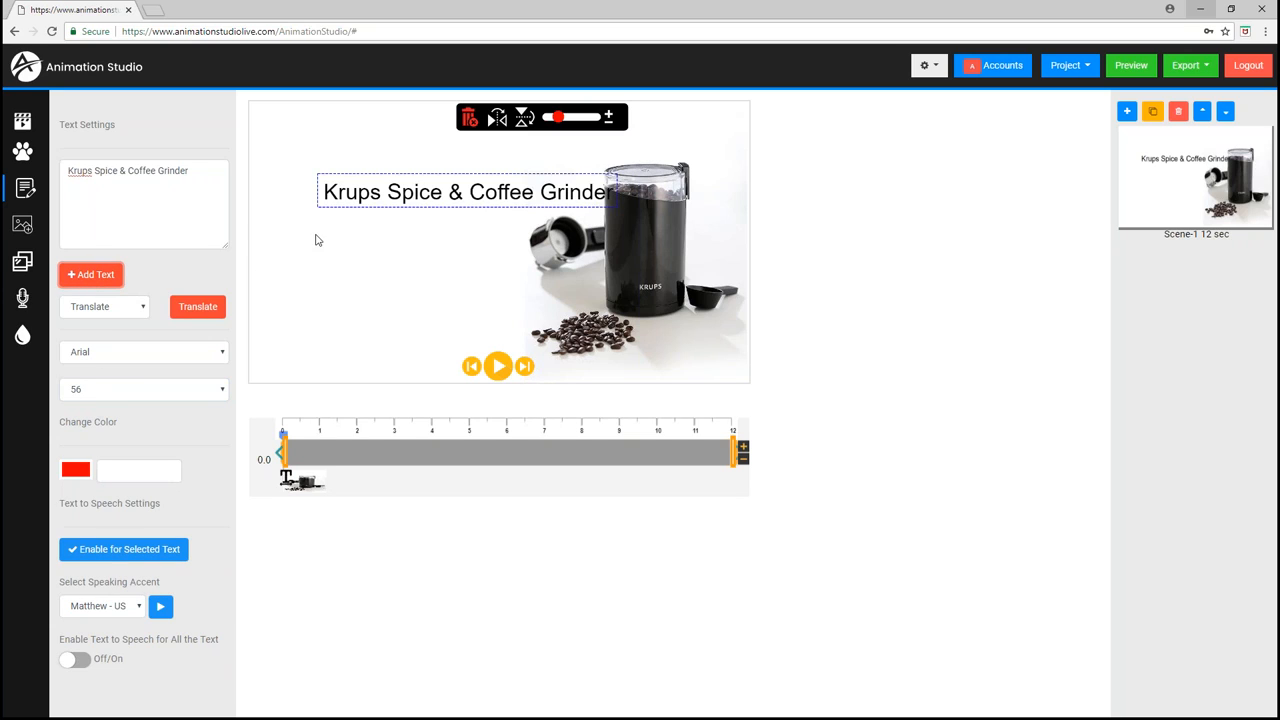
drag(437, 203, 395, 186)
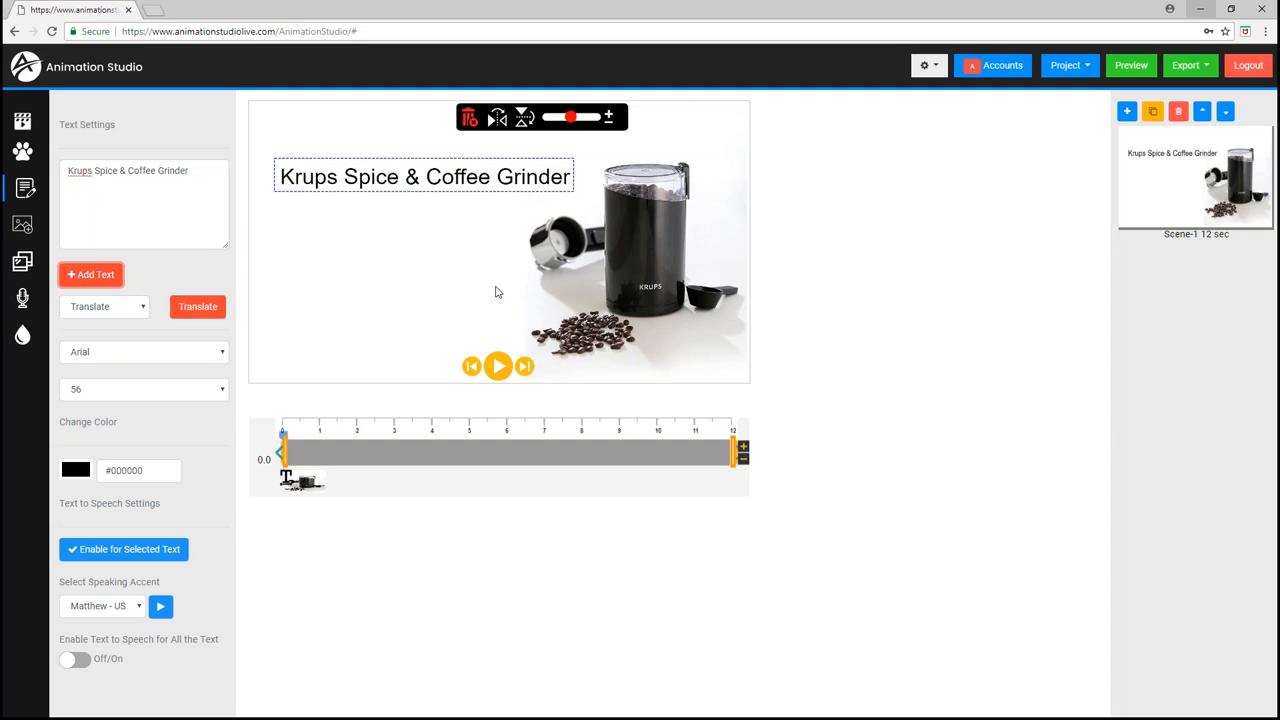
click(620, 255)
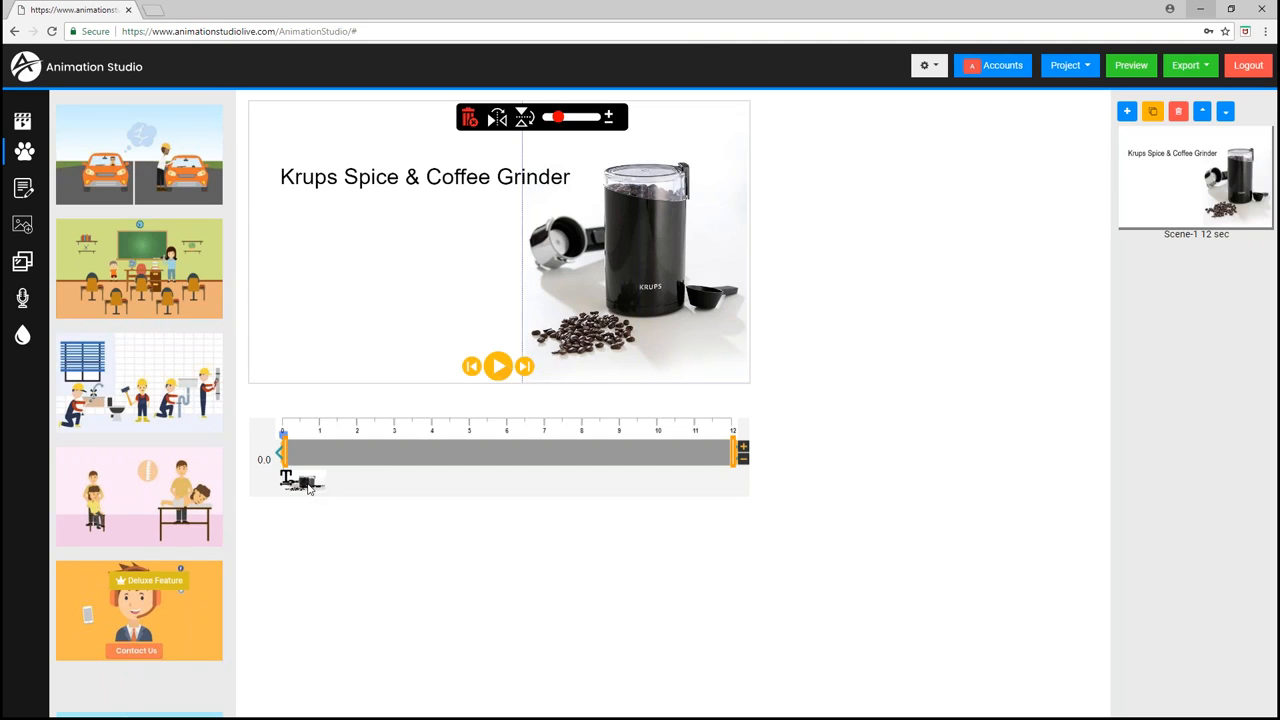
- Time the grinder image's entrance at about 1.5 s and apply the first entrance animation to it
drag(287, 456, 375, 459)
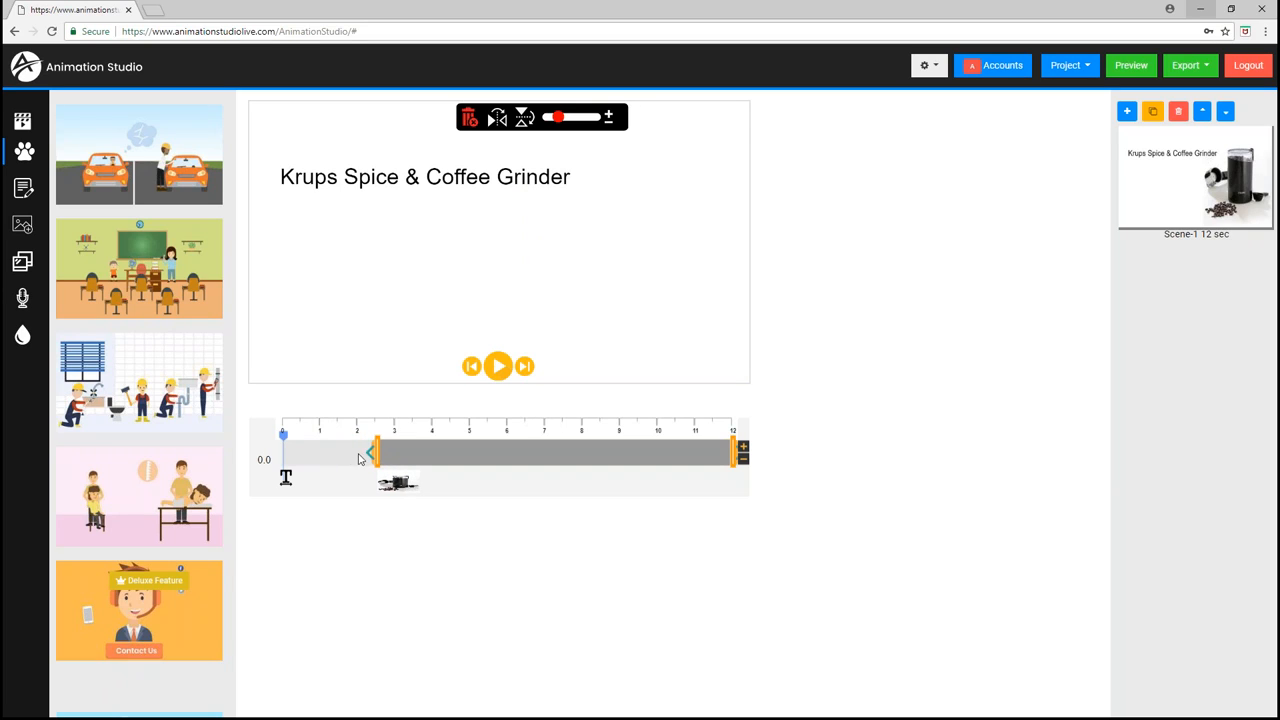
drag(364, 458, 314, 456)
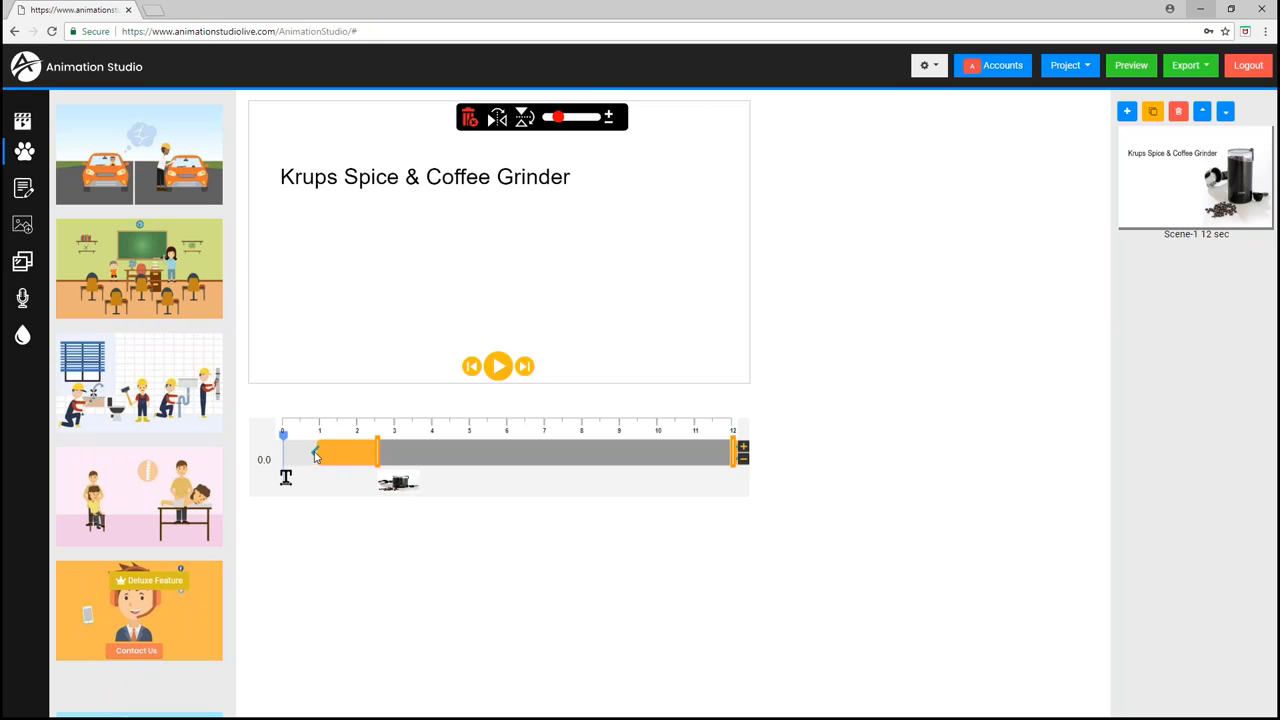
click(315, 457)
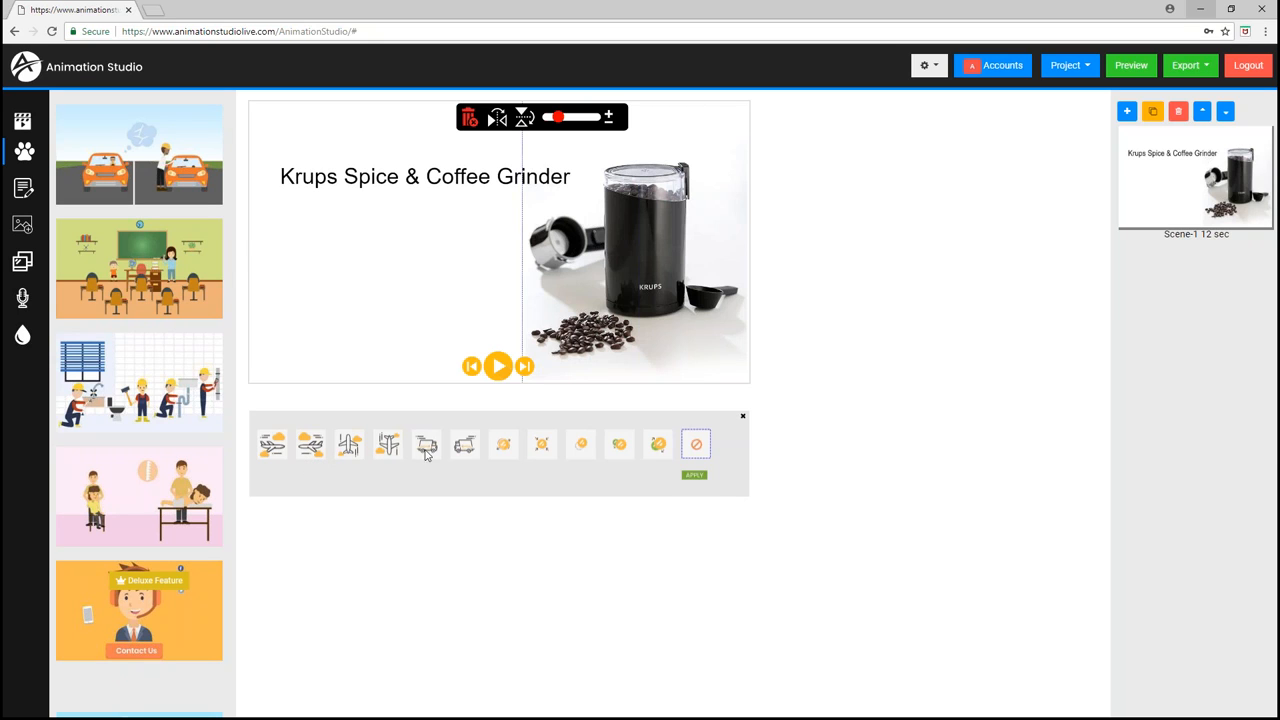
click(506, 448)
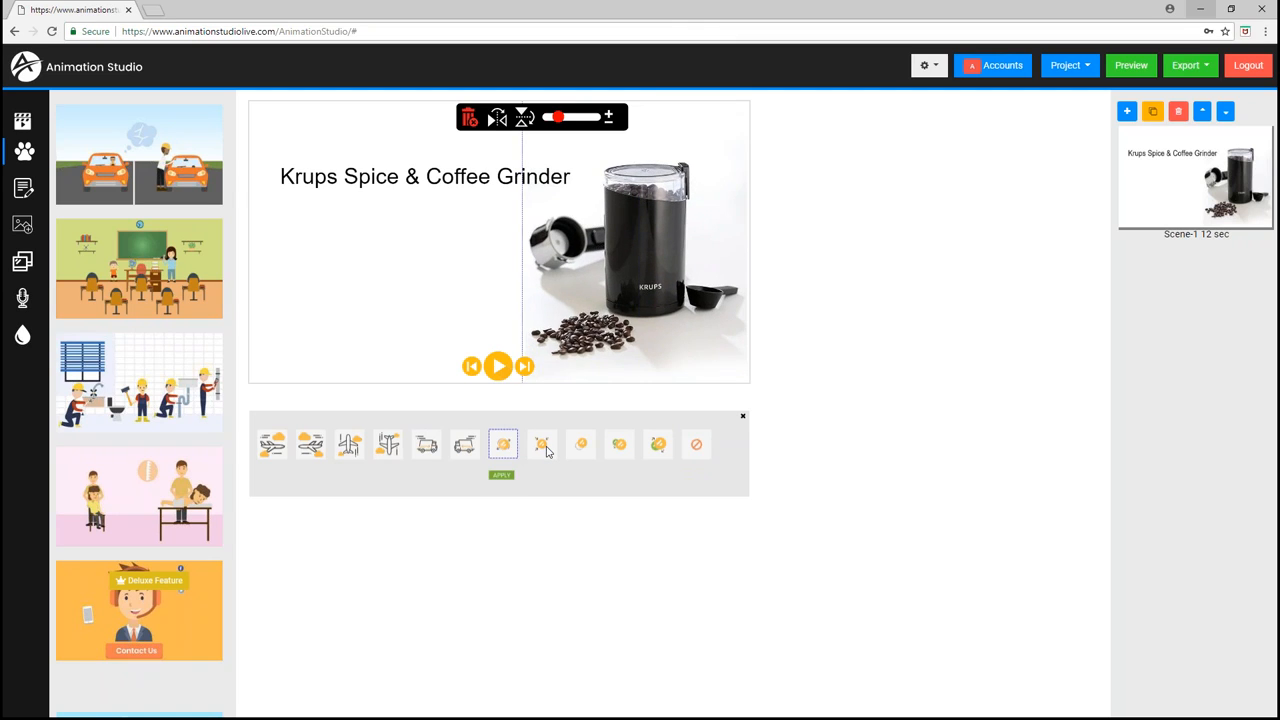
click(545, 449)
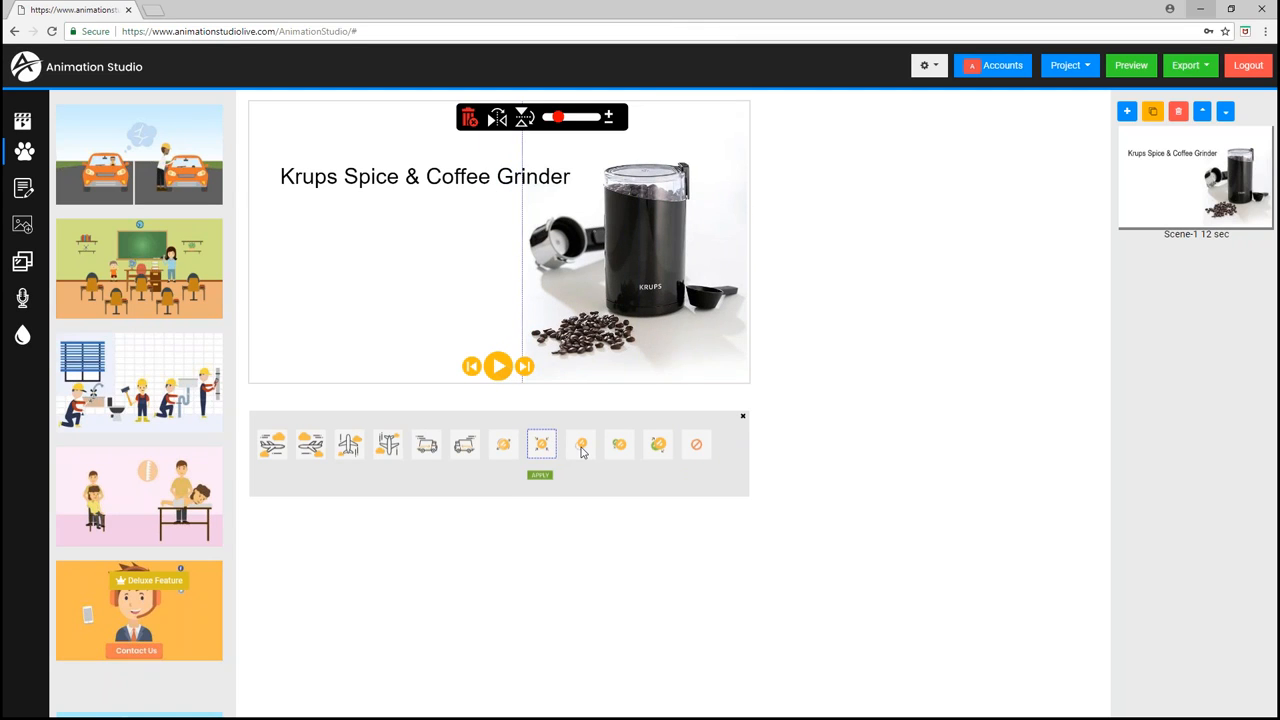
click(582, 448)
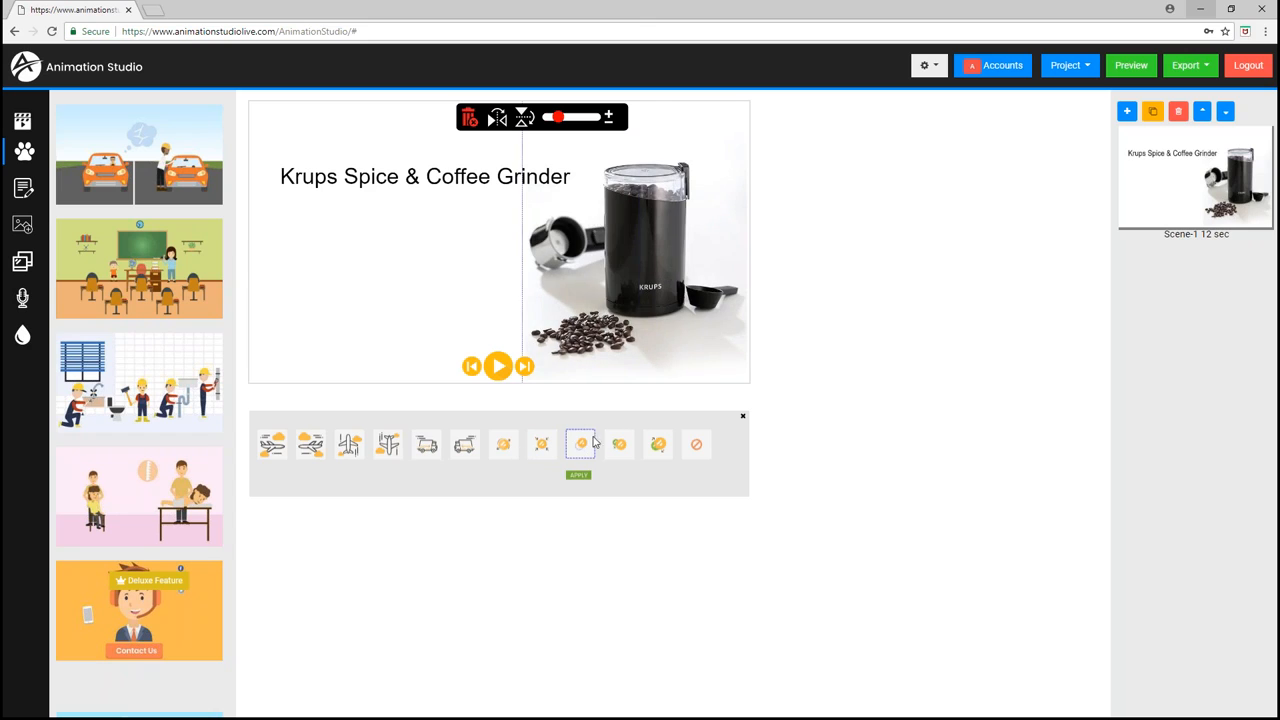
click(619, 448)
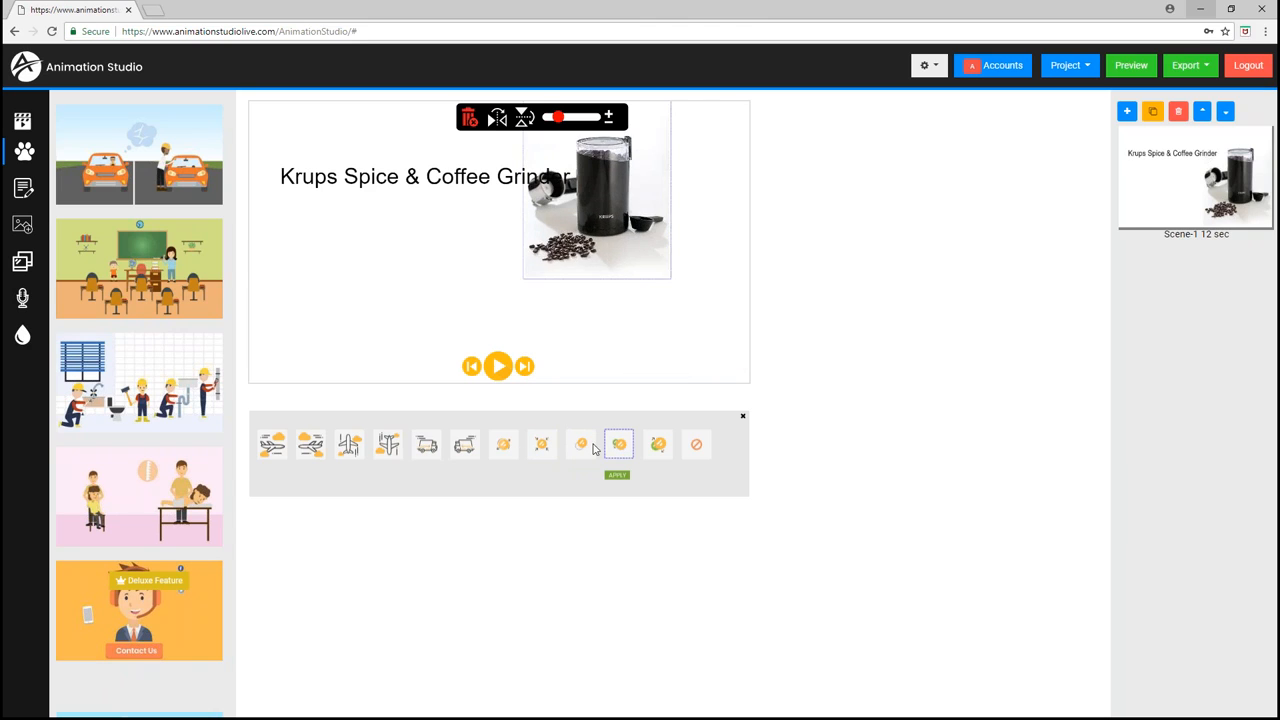
click(273, 445)
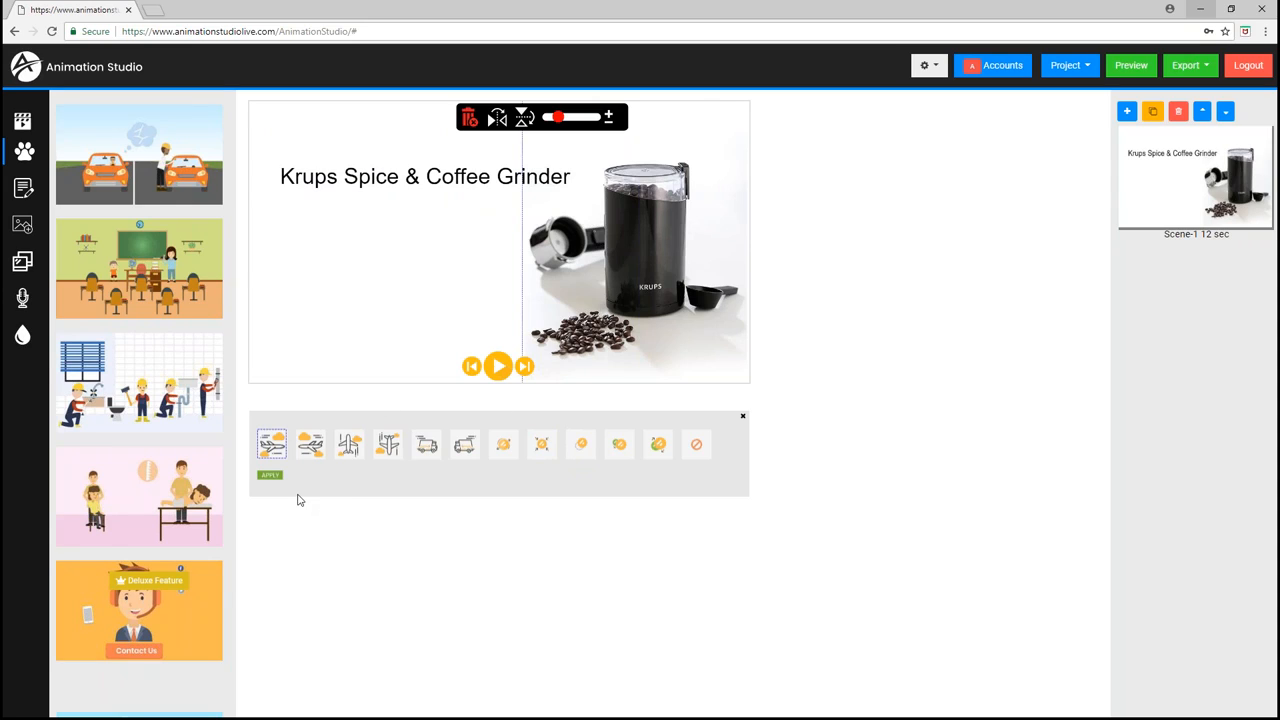
click(270, 477)
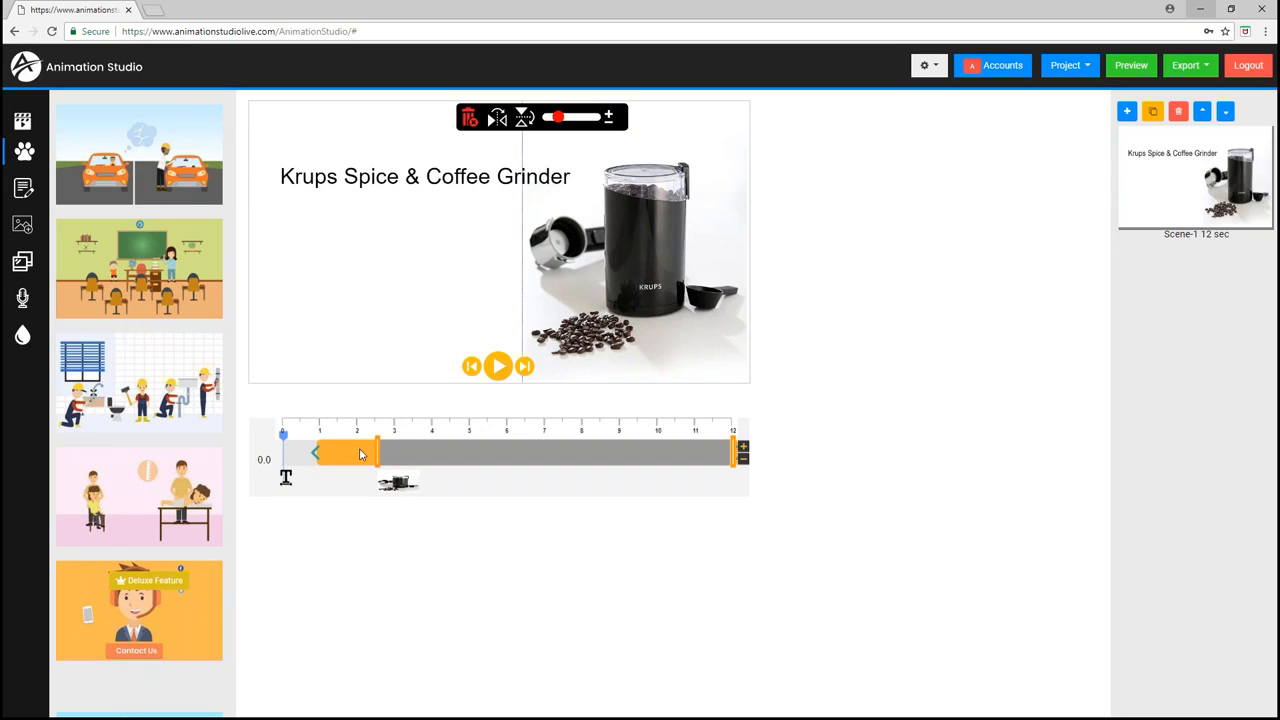
drag(378, 455, 341, 456)
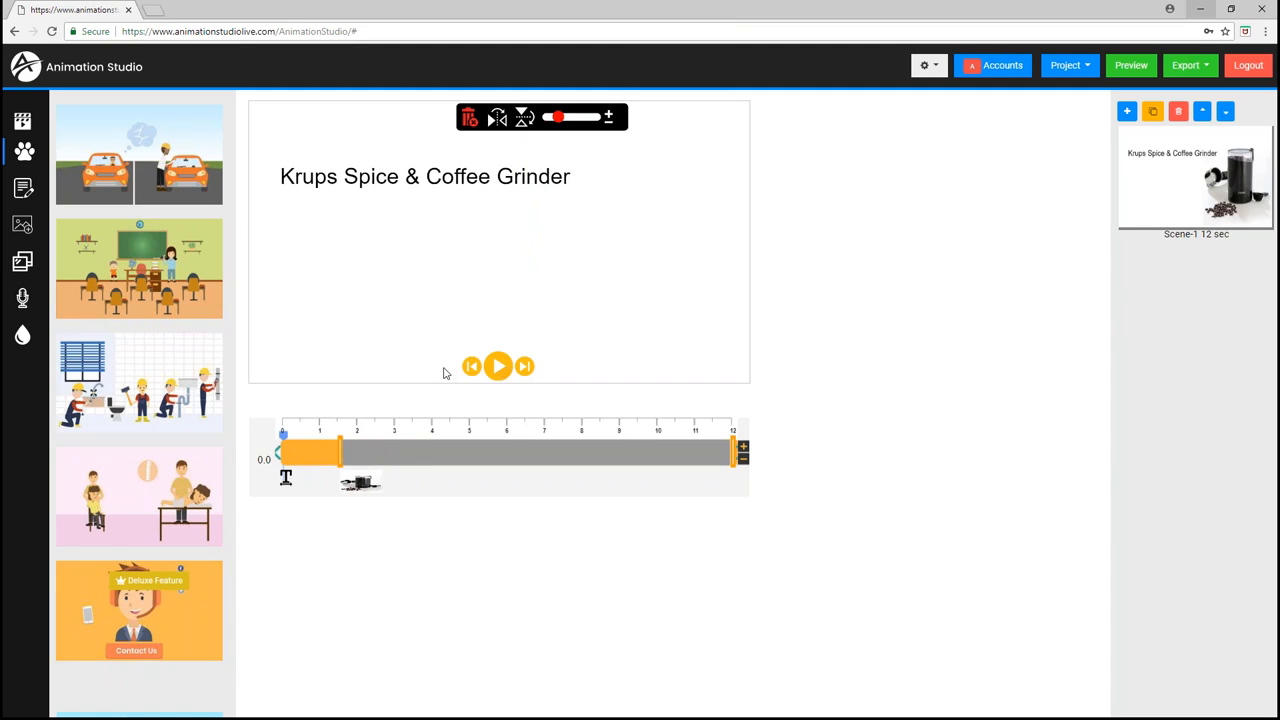
- Set the title text's entrance at about 3.5 s with the first entrance animation and preview the scene
click(366, 177)
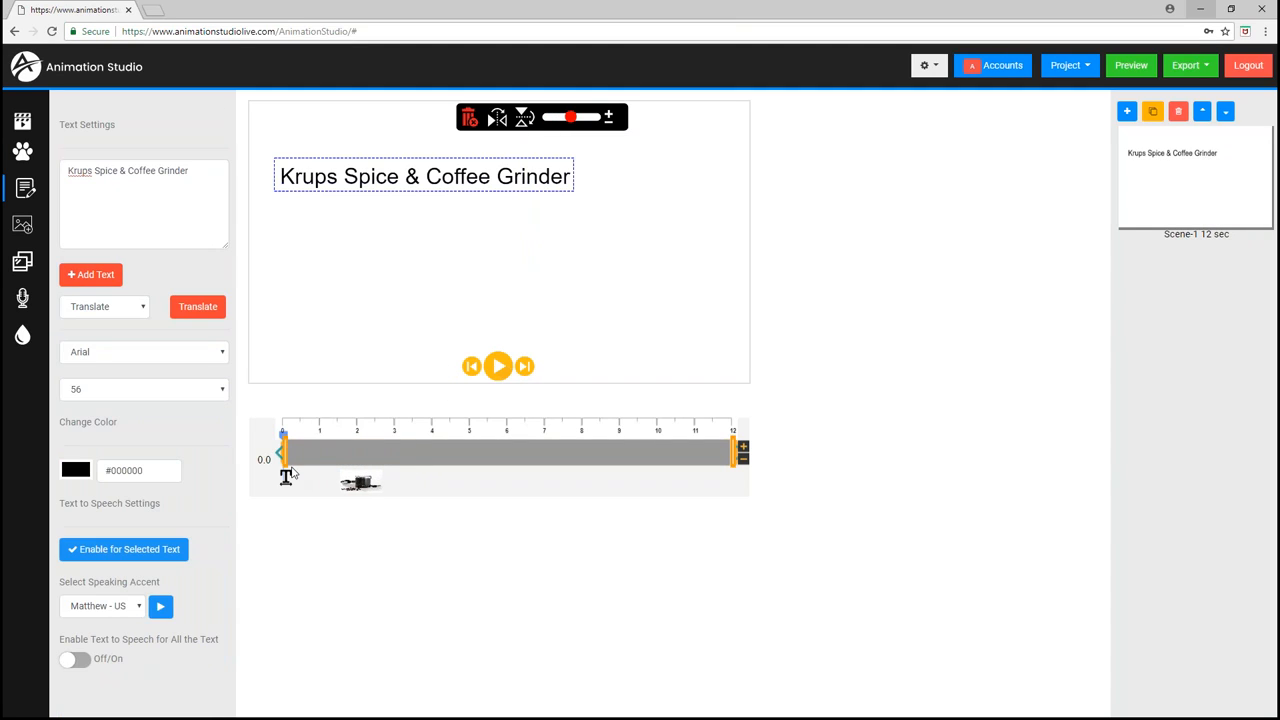
drag(284, 452, 350, 456)
click(350, 456)
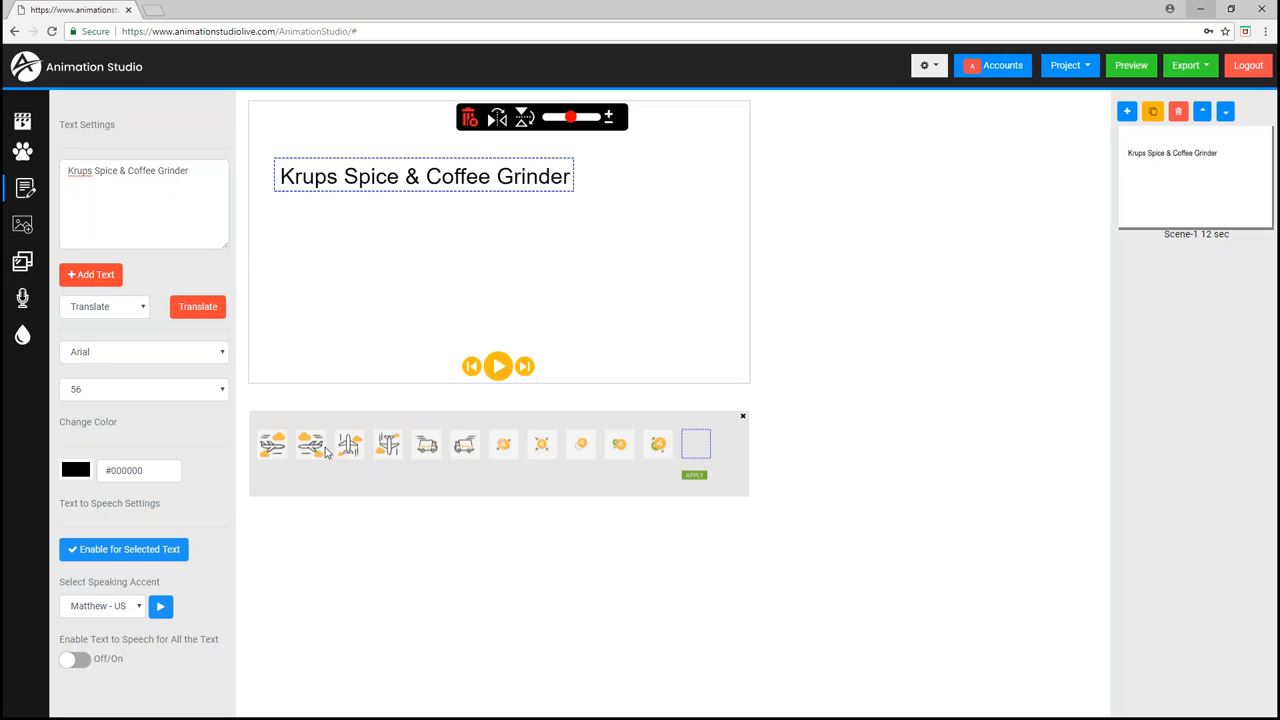
click(283, 447)
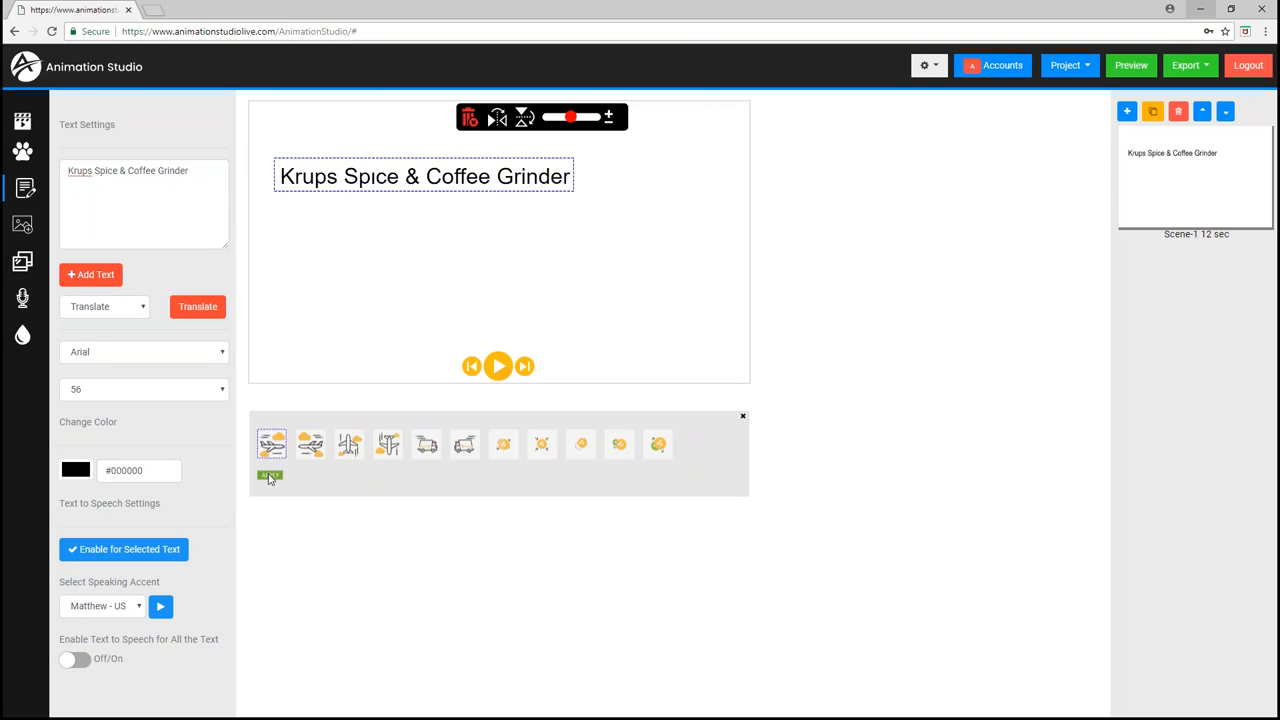
click(270, 476)
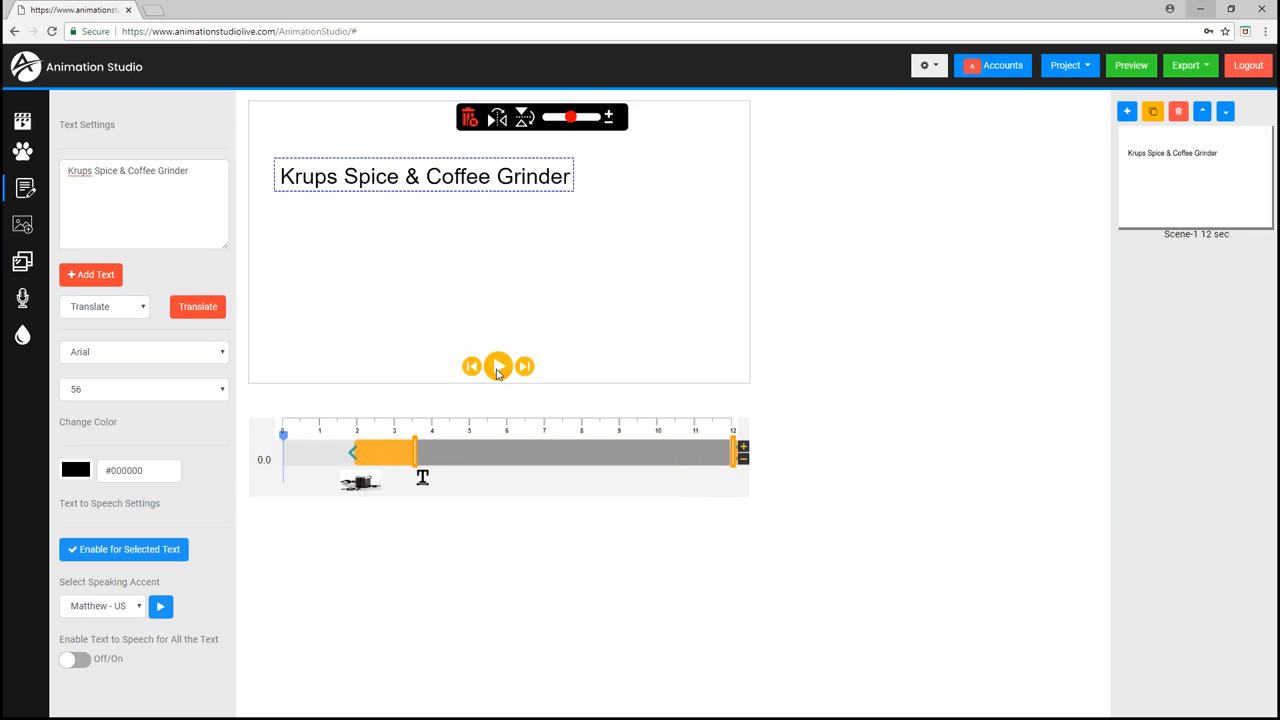
click(498, 367)
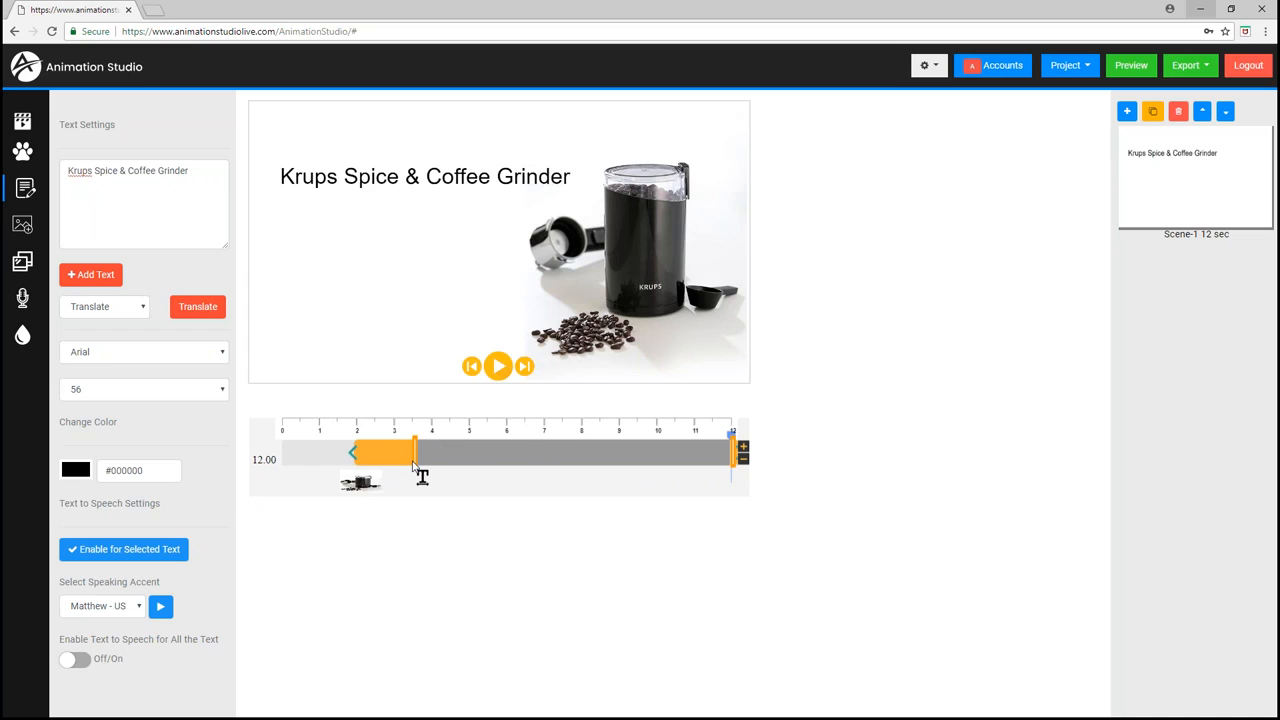
- Move the grinder image's entrance to about 2 s and switch it to a different entrance animation
click(359, 180)
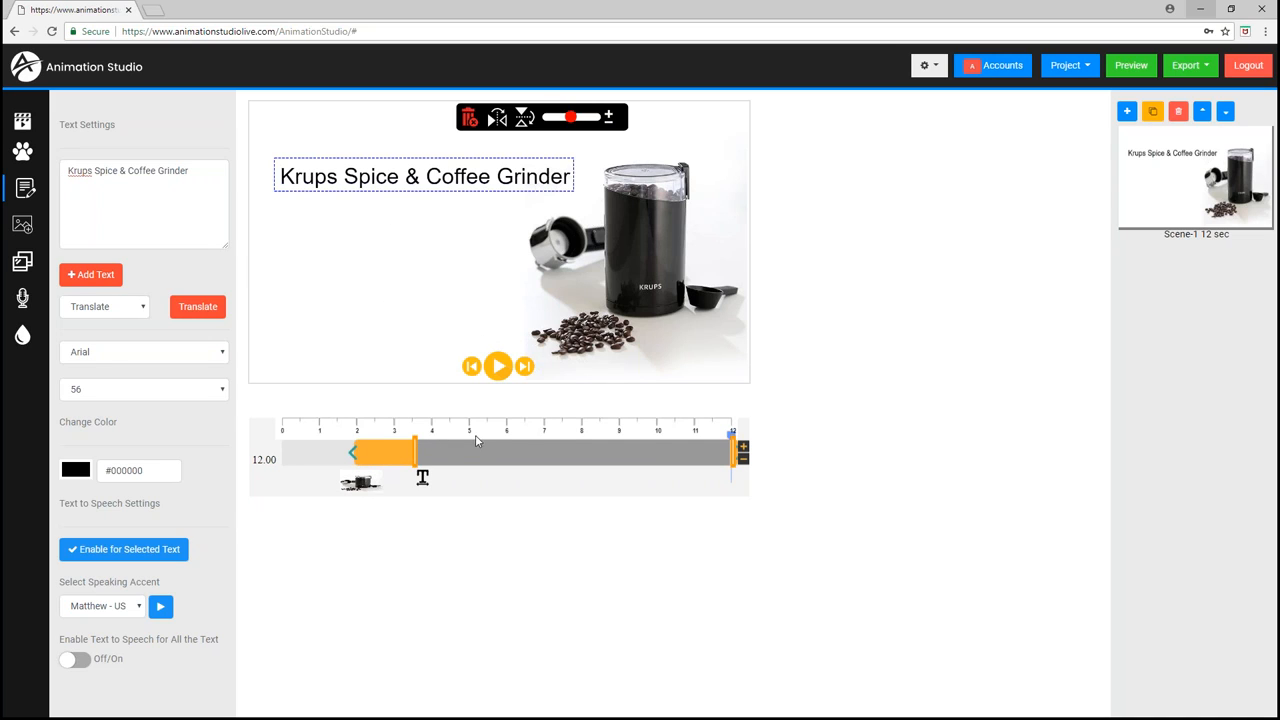
click(650, 255)
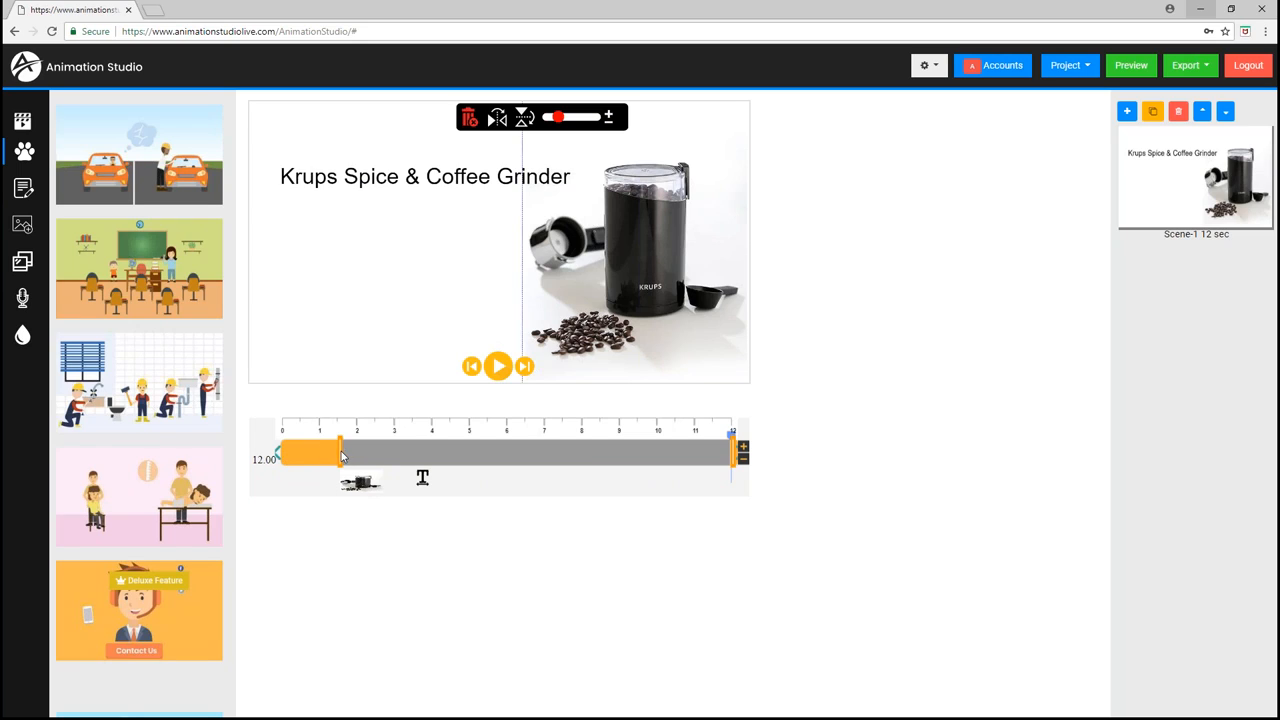
drag(342, 455, 360, 456)
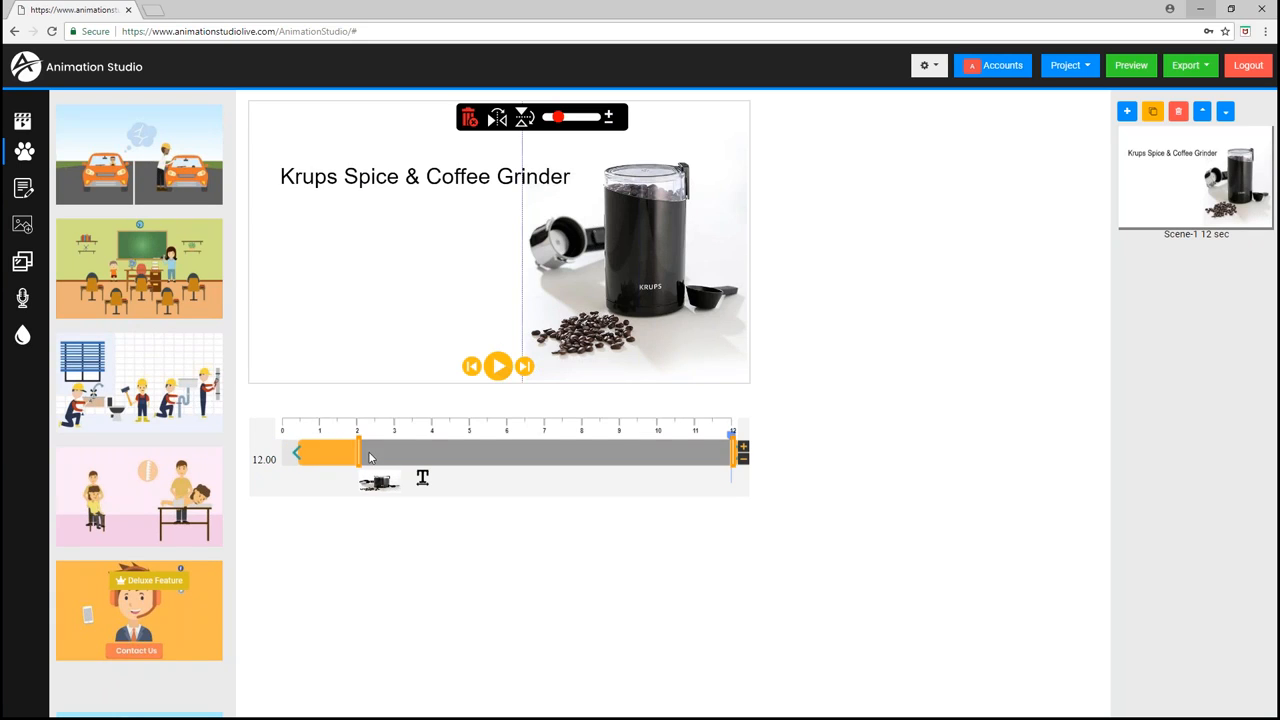
click(295, 456)
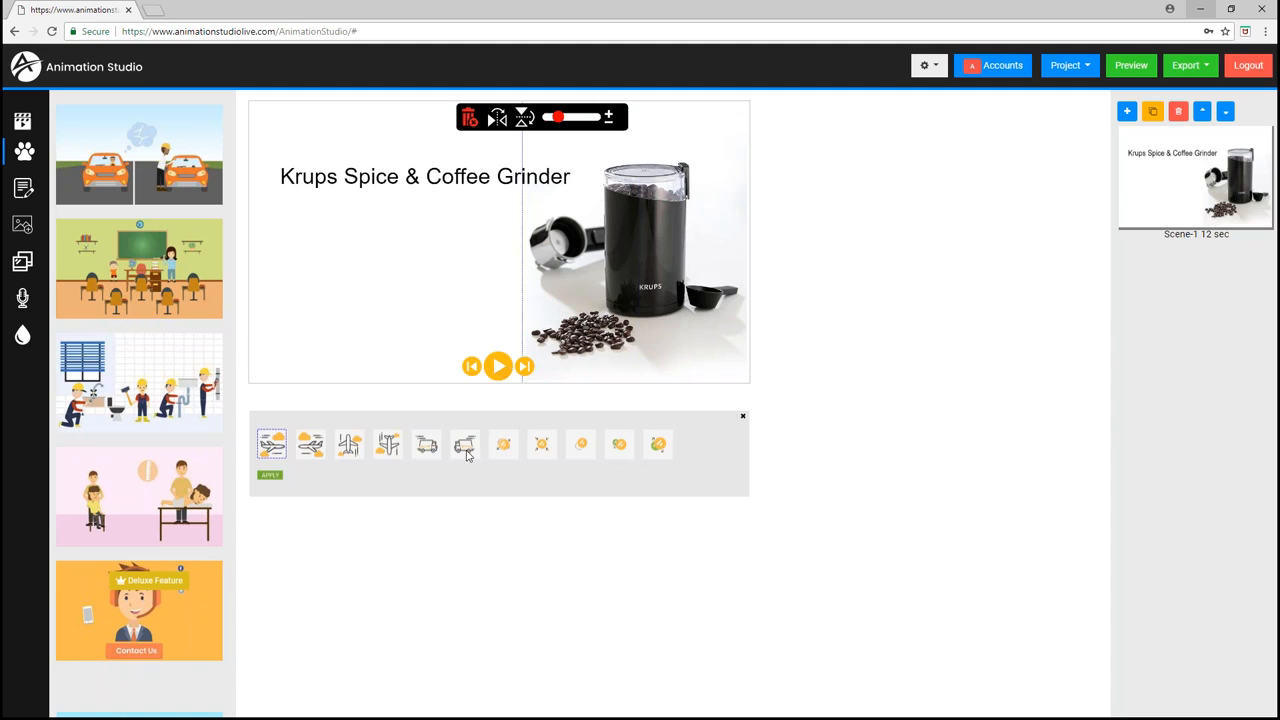
click(579, 448)
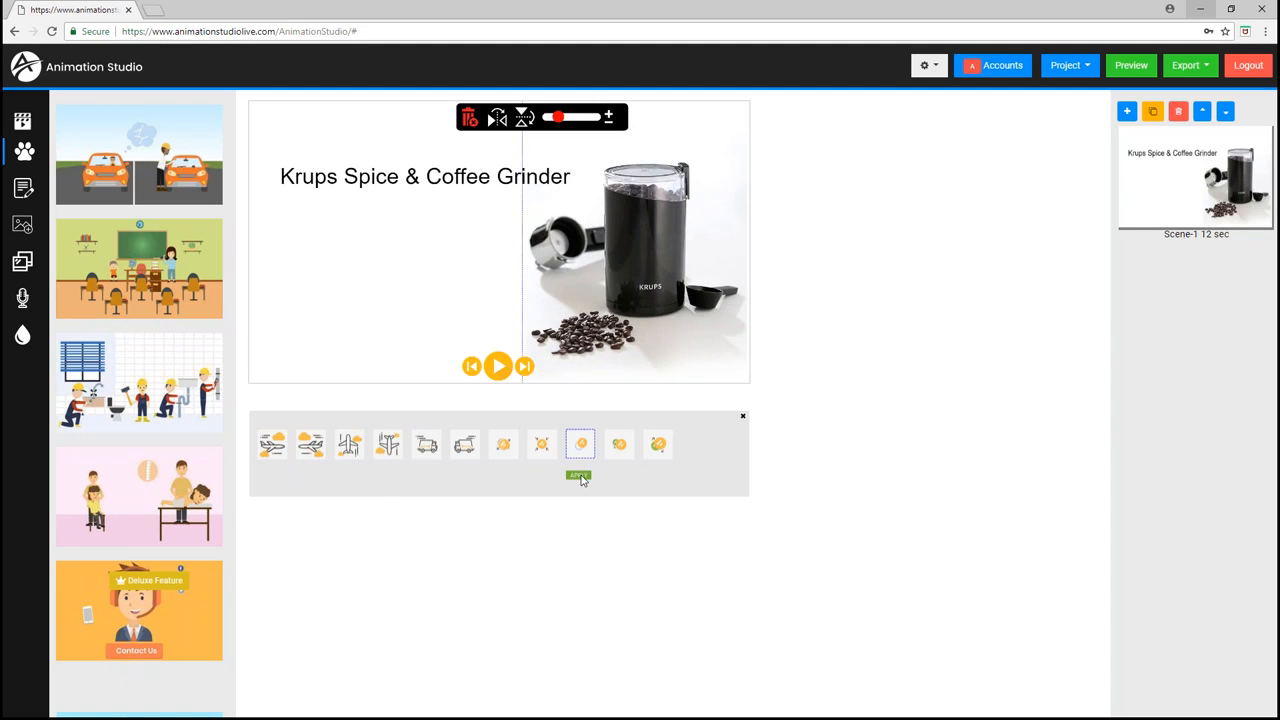
click(580, 476)
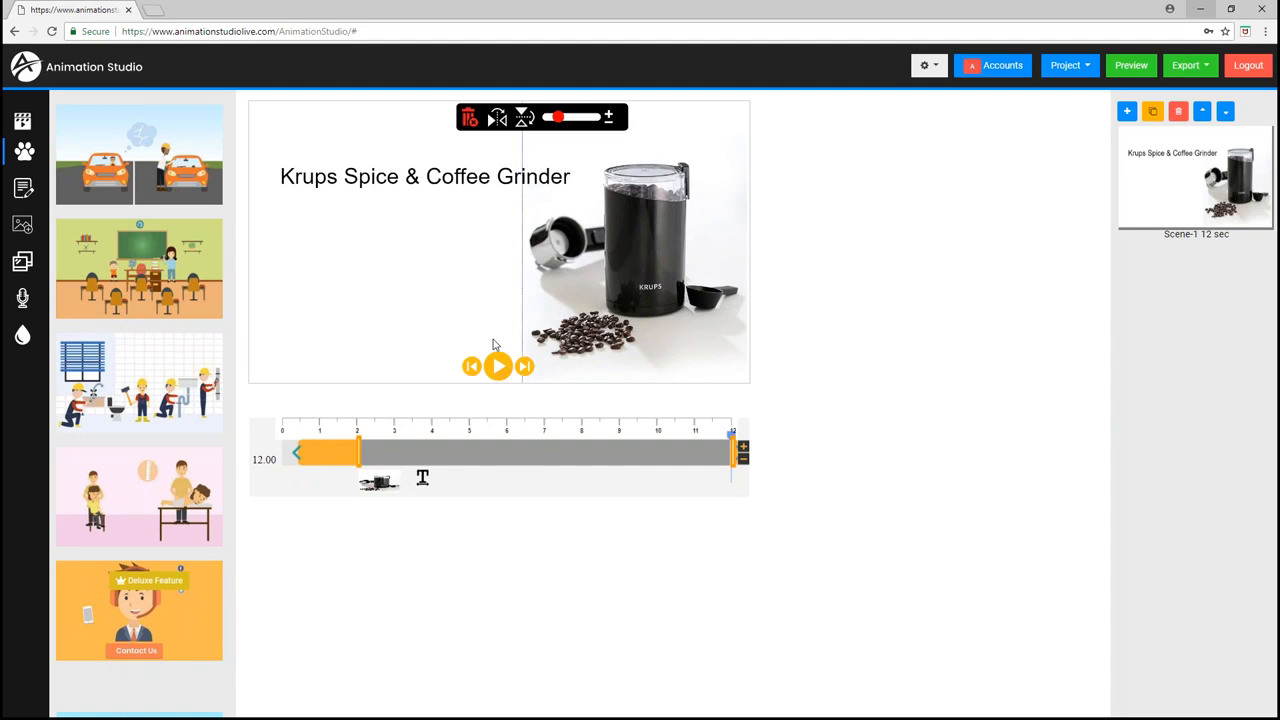
- Play the scene from the start to preview the entrance animations
click(284, 431)
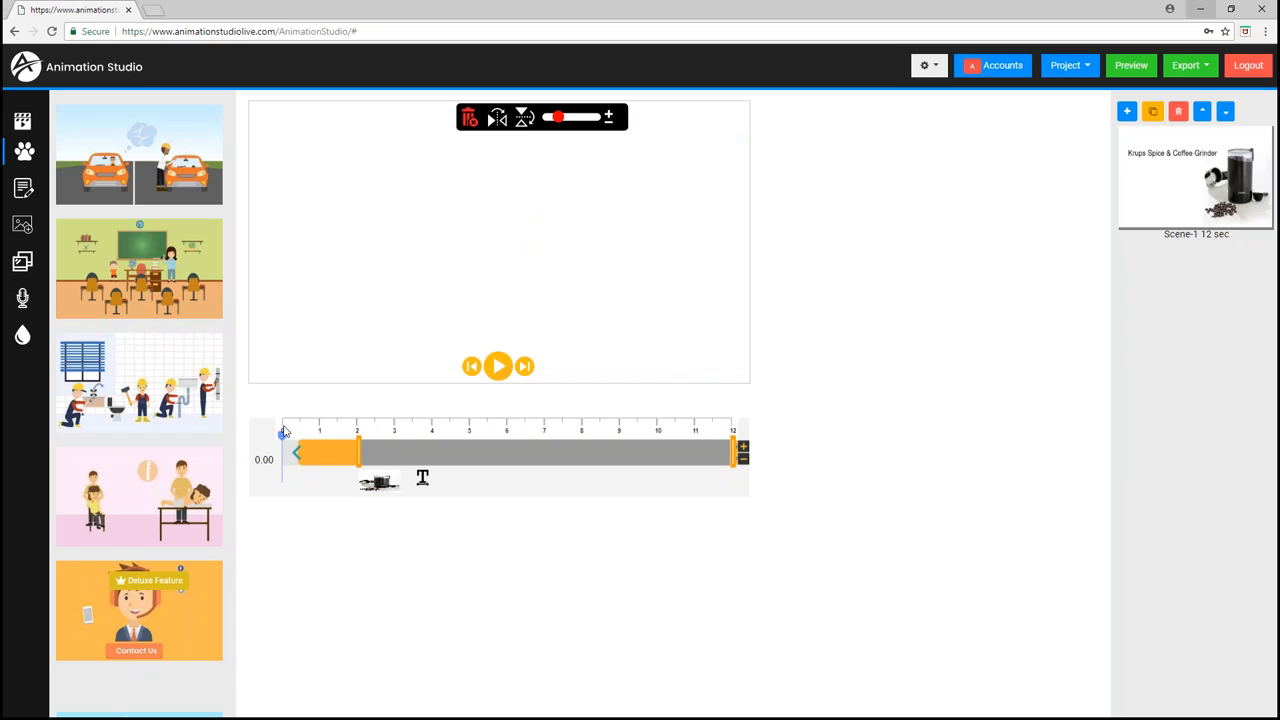
click(500, 368)
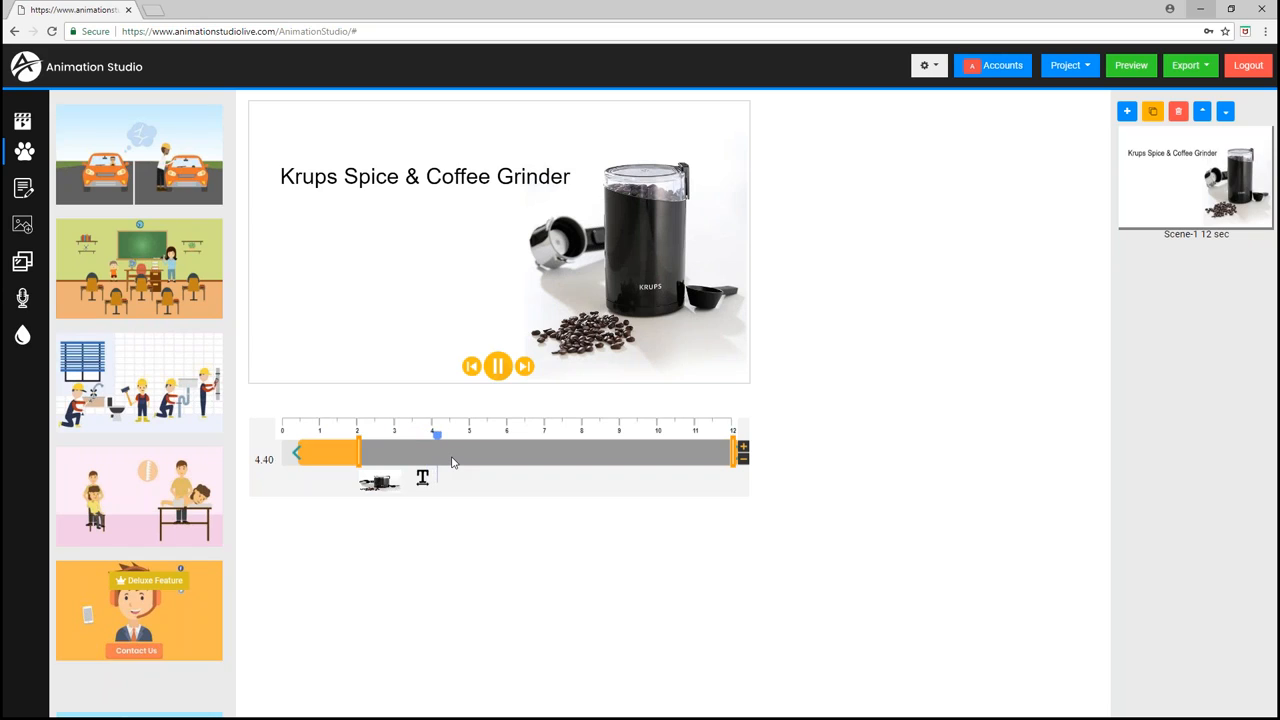
click(500, 368)
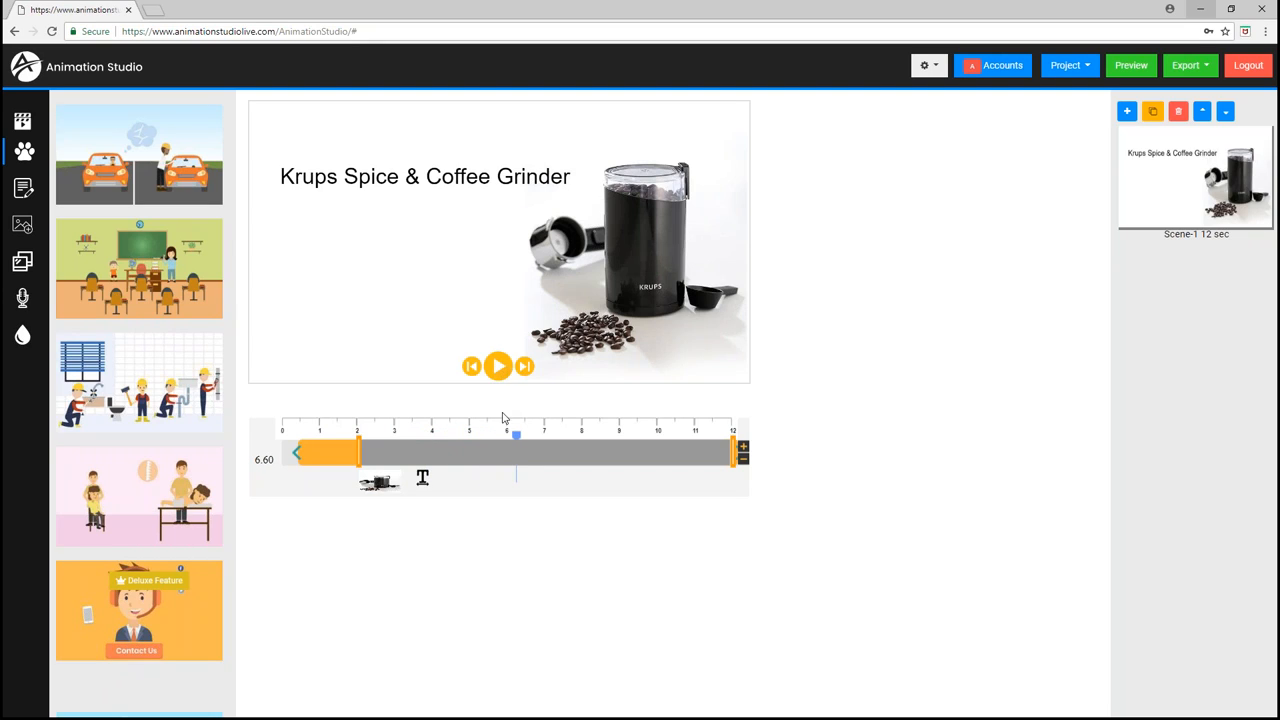
click(283, 431)
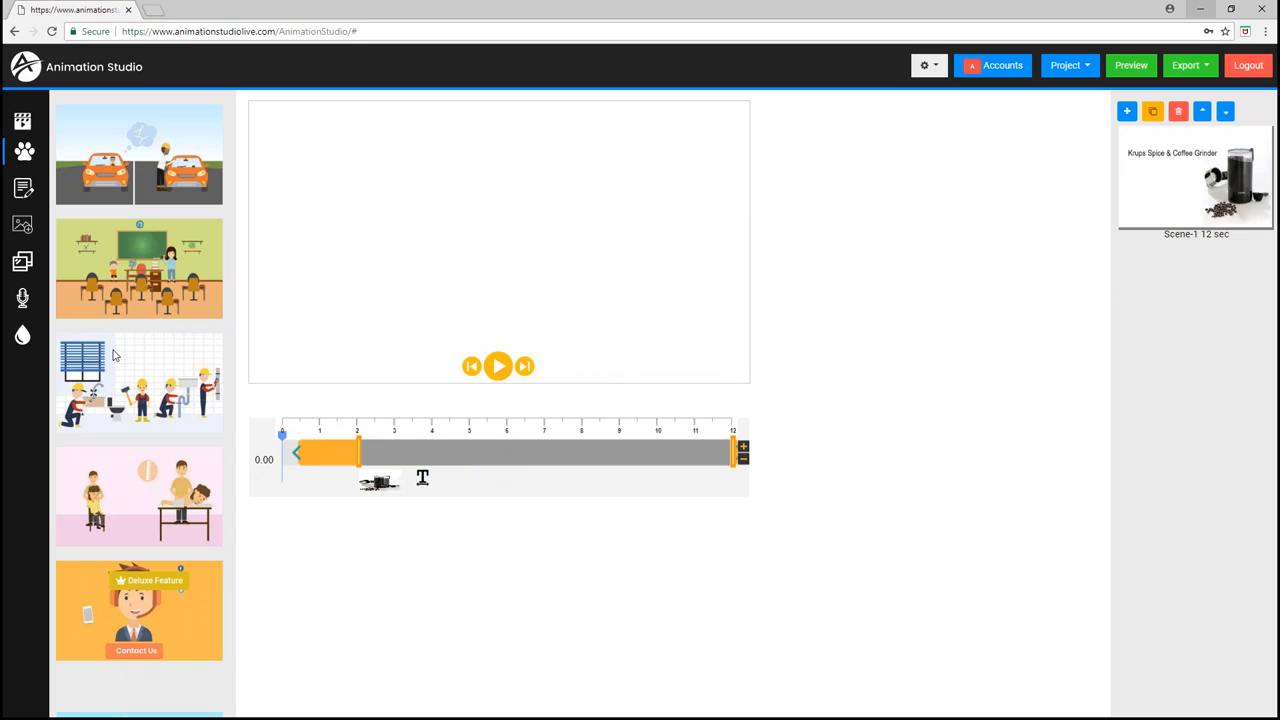
- Add a text-to-speech voice-over saying 'The Krups spice and coffee grinder can quickly grind three ounces in only 10 seconds'
click(23, 298)
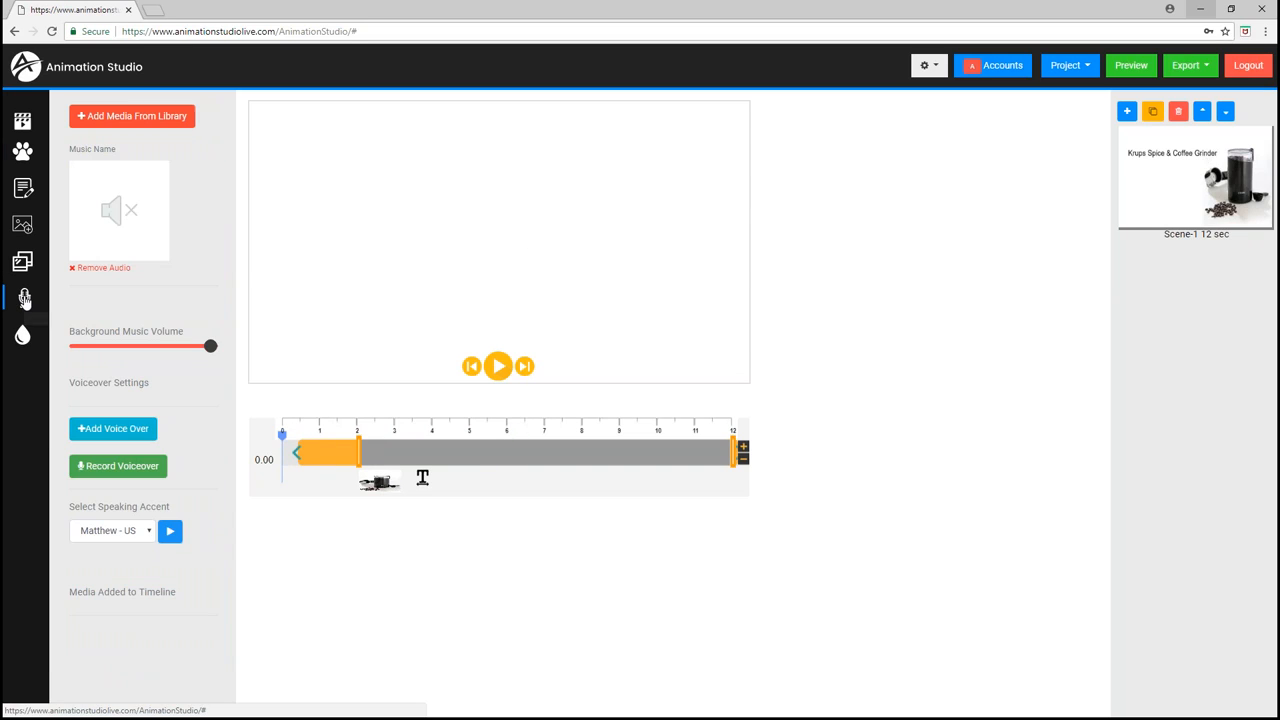
click(110, 429)
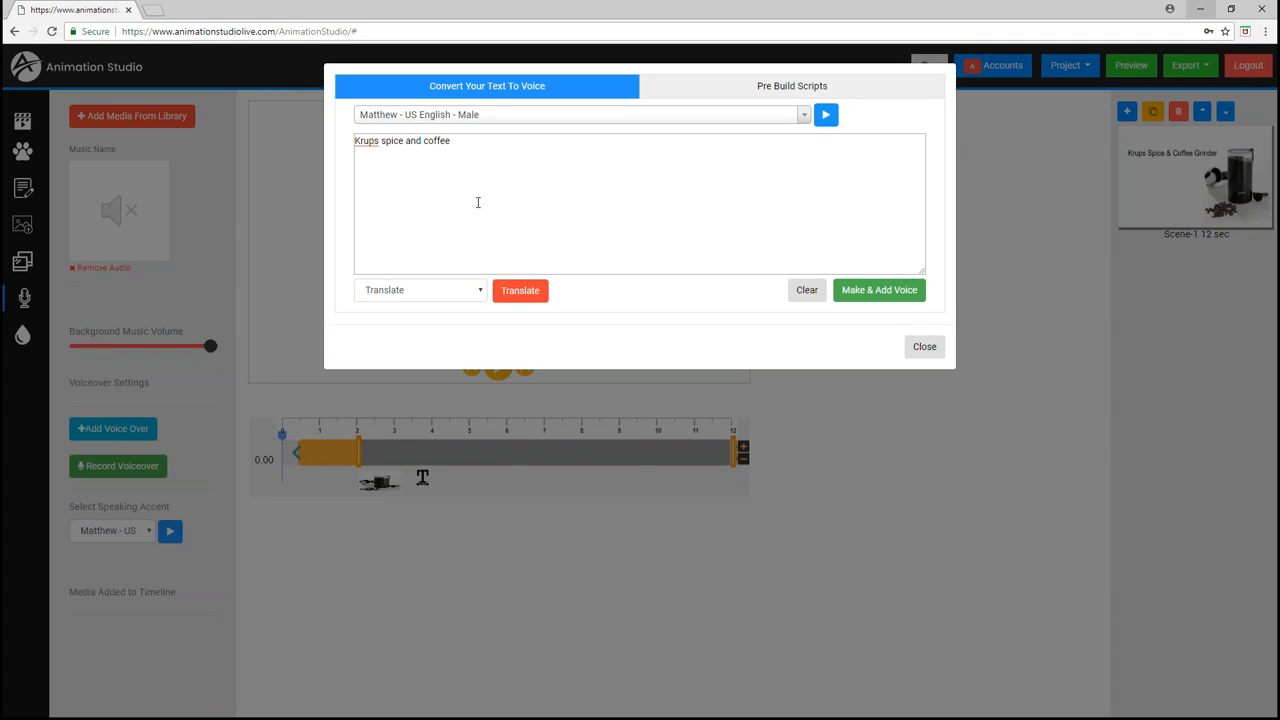
text(The)
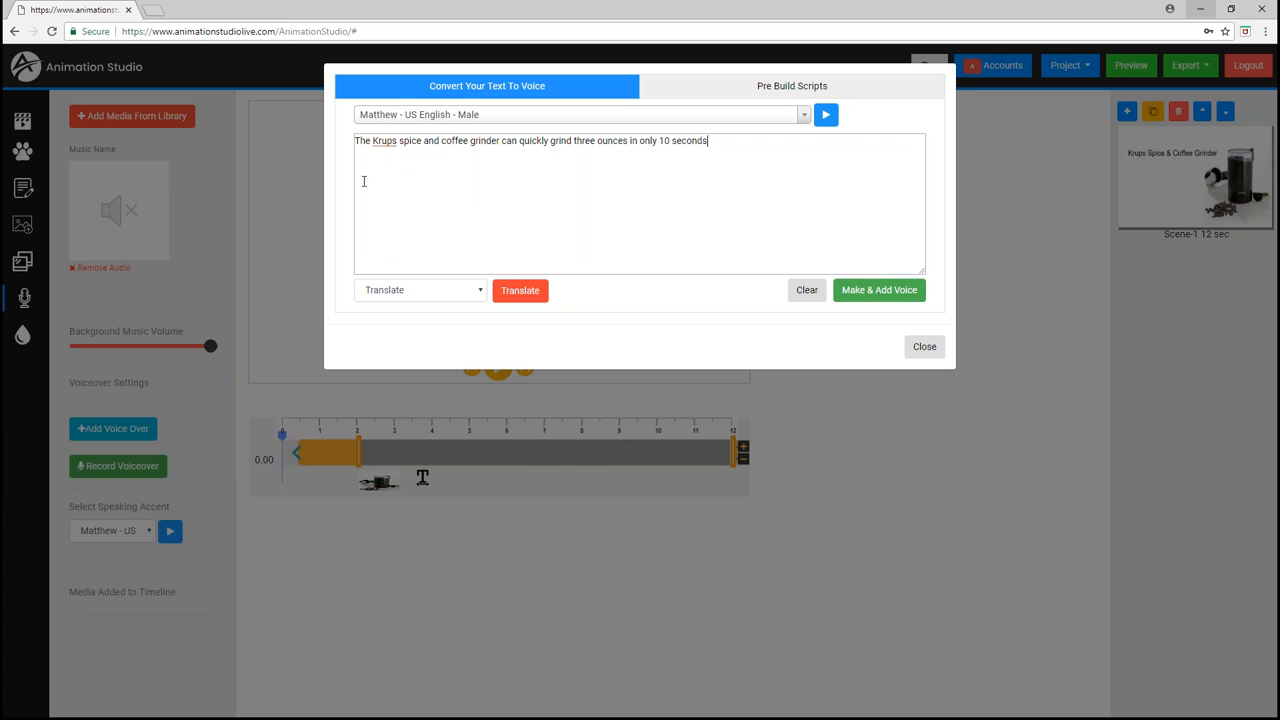
click(861, 297)
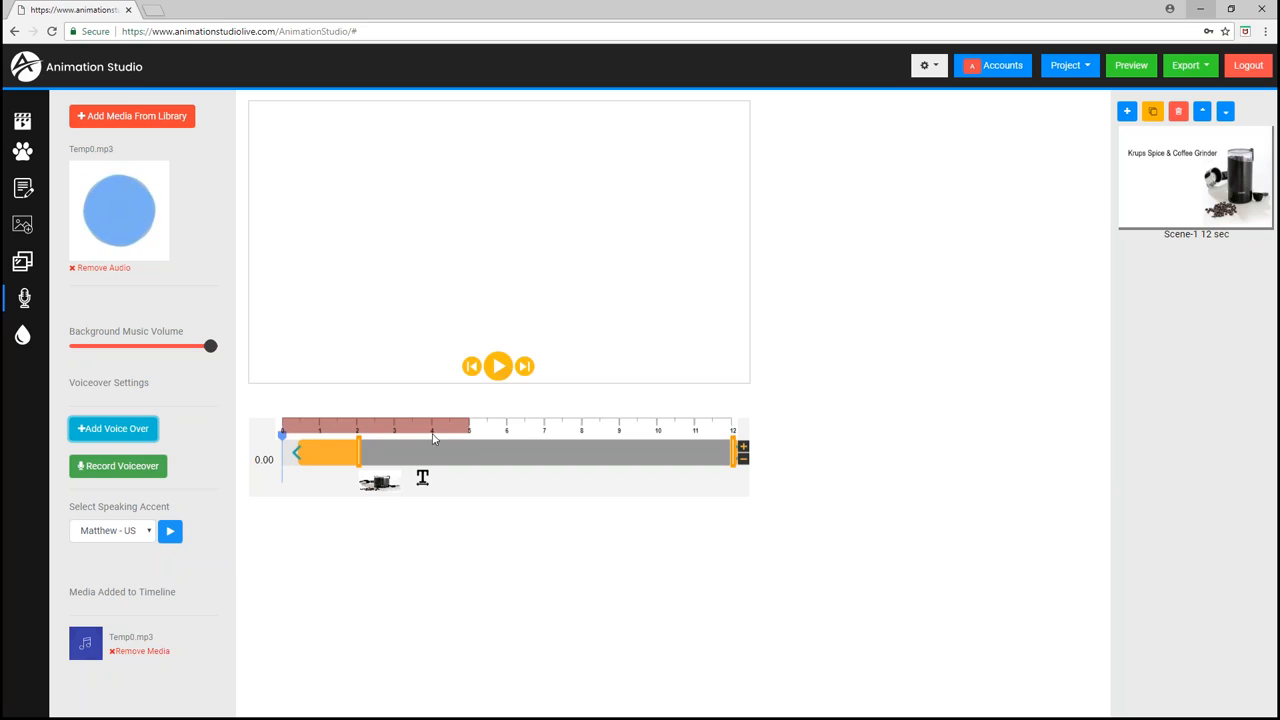
- Move the voice-over clip to start at about 4.5 s and preview the scene
drag(452, 430, 713, 443)
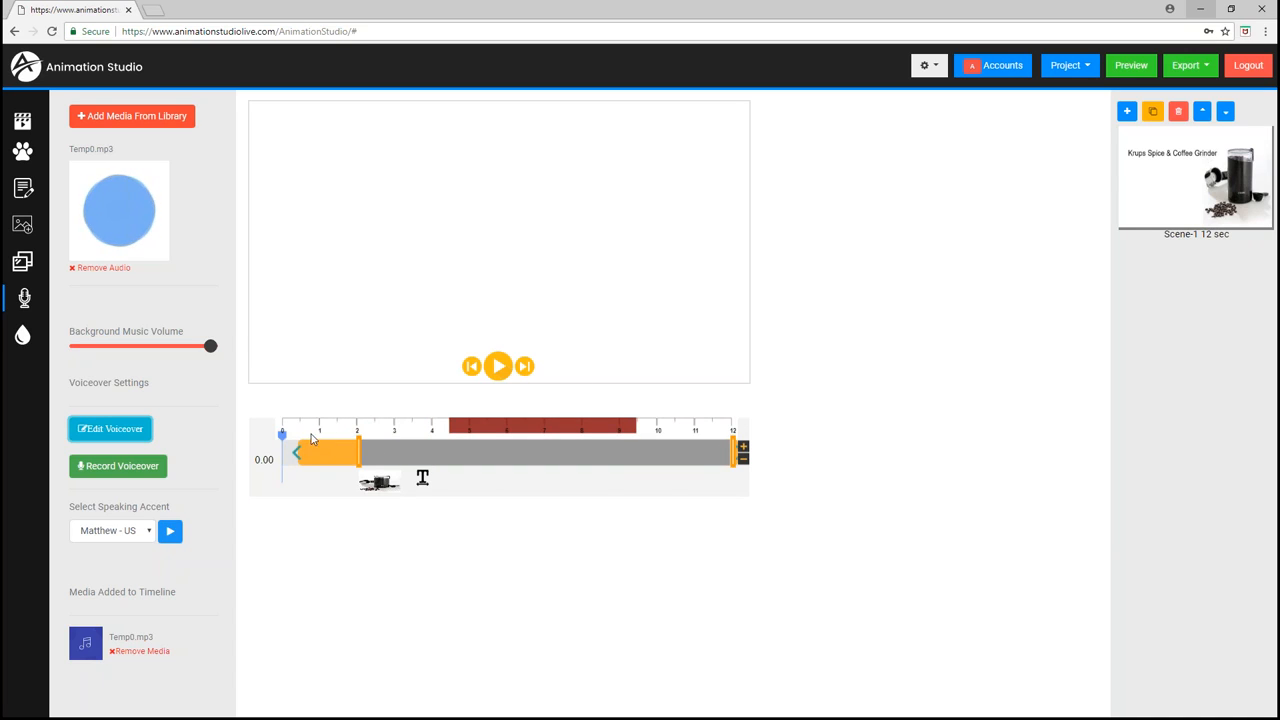
click(498, 368)
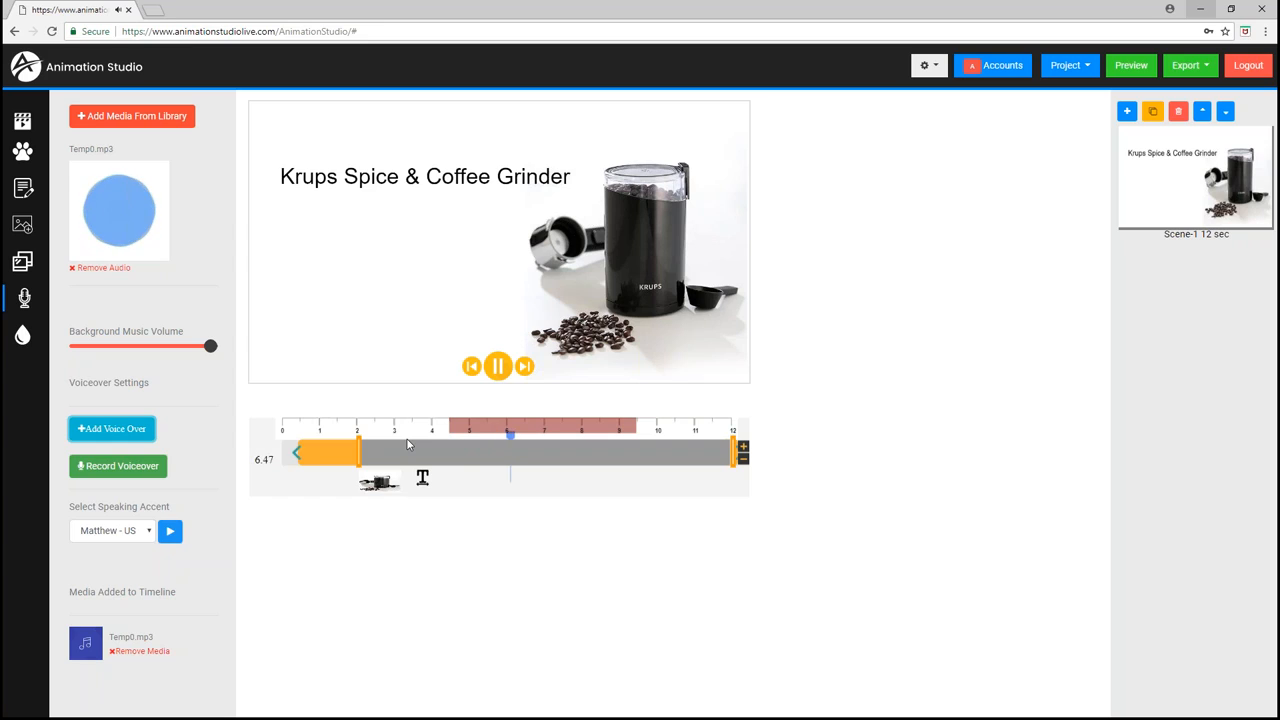
click(498, 367)
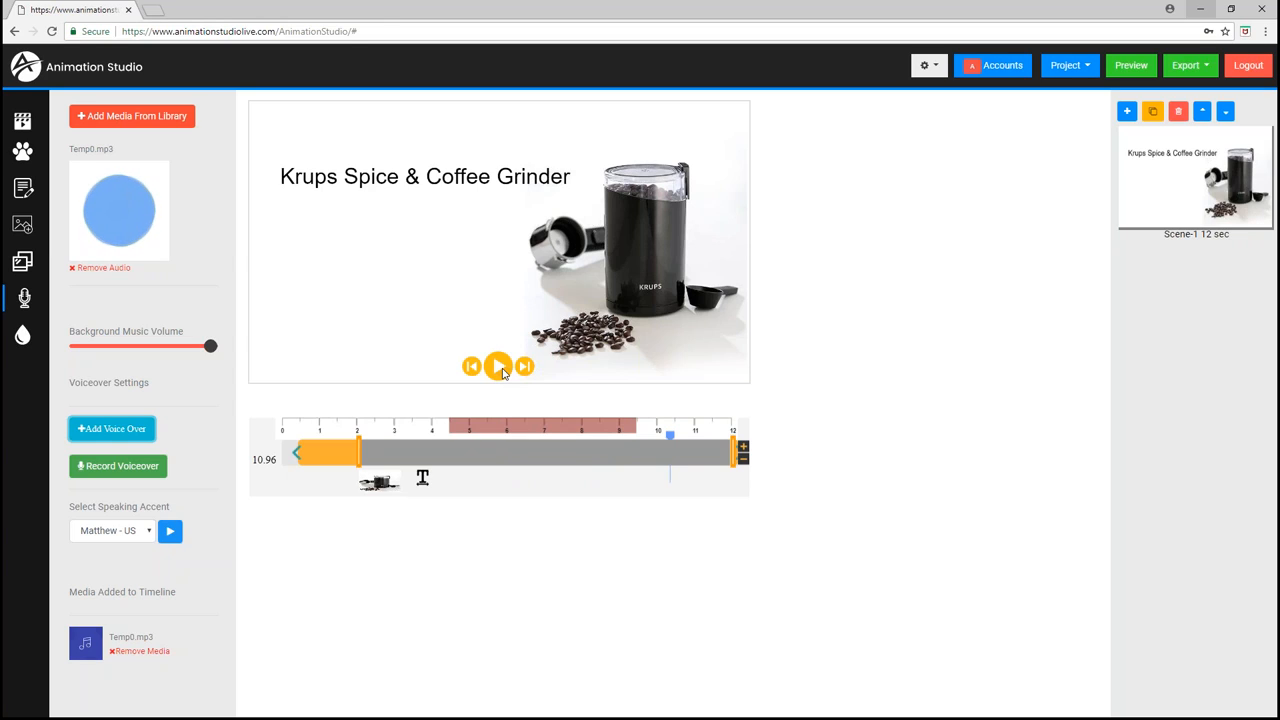